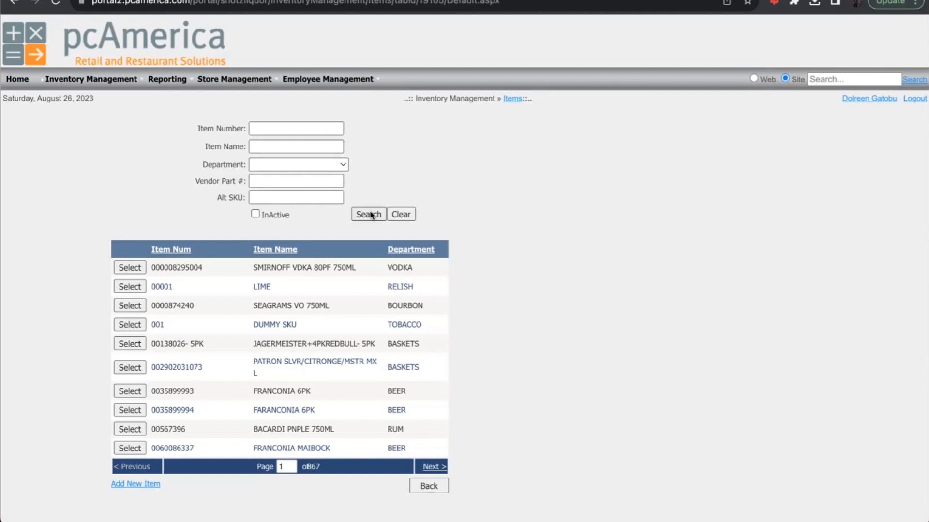
Start a new inventory item of the Standard Item type
{"action": "scroll", "coordinate": [190, 205], "scroll_direction": "down", "scroll_amount": 1}
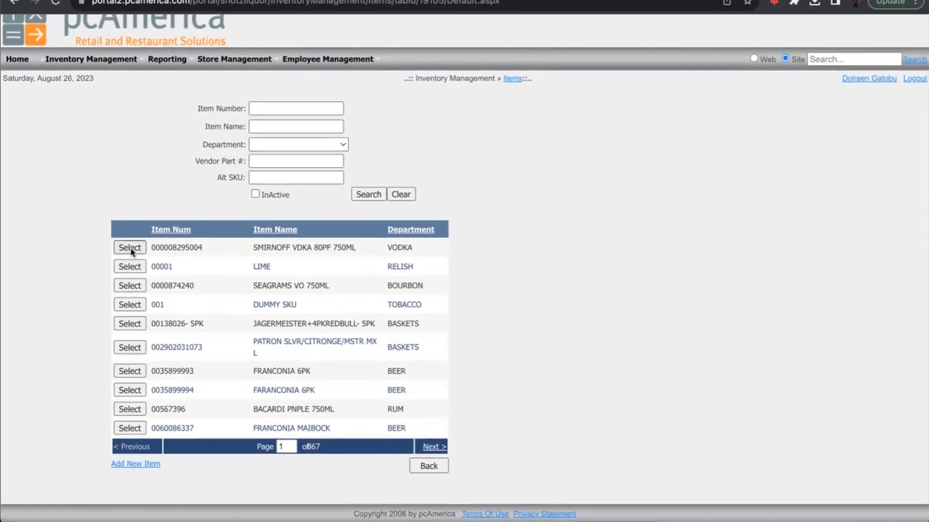
{"action": "mouse_move", "coordinate": [94, 59]}
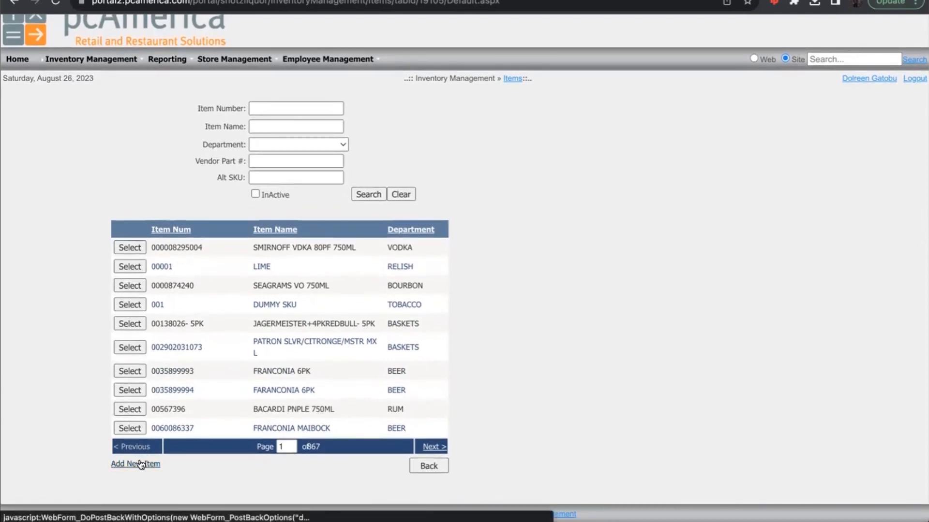
{"action": "left_click", "coordinate": [139, 466]}
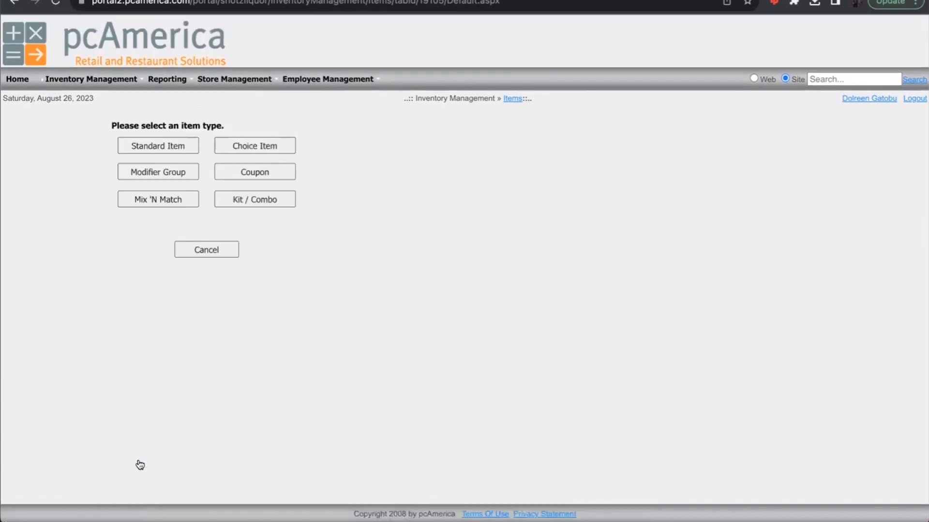
{"action": "left_click", "coordinate": [169, 149]}
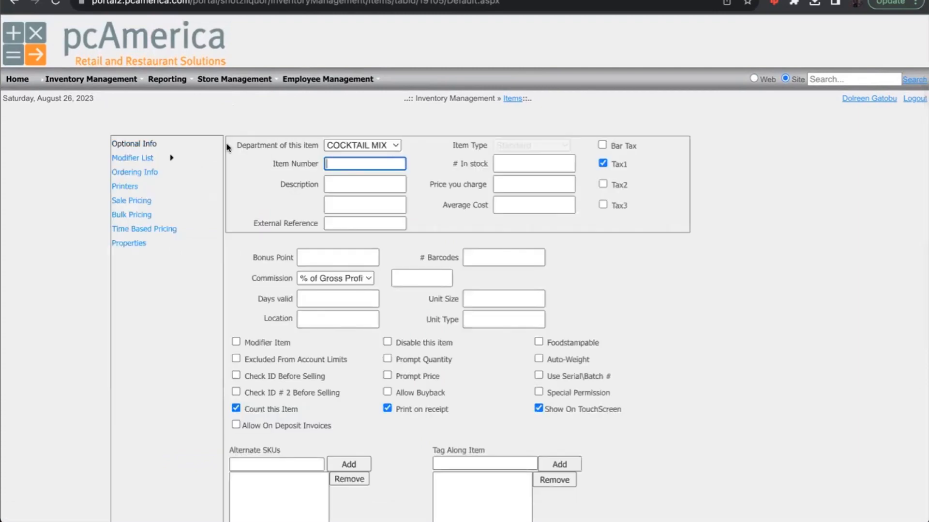
Assign the new item to the WINE department and set its item number to None
{"action": "left_click", "coordinate": [394, 145]}
{"action": "scroll", "coordinate": [388, 198], "scroll_direction": "down", "scroll_amount": 5}
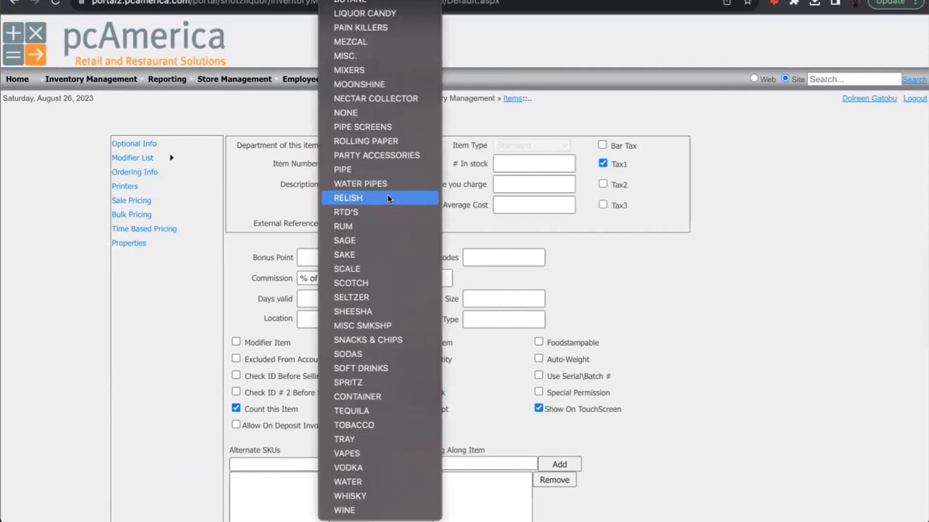
{"action": "scroll", "coordinate": [388, 198], "scroll_direction": "up", "scroll_amount": 10}
{"action": "scroll", "coordinate": [388, 198], "scroll_direction": "down", "scroll_amount": 5}
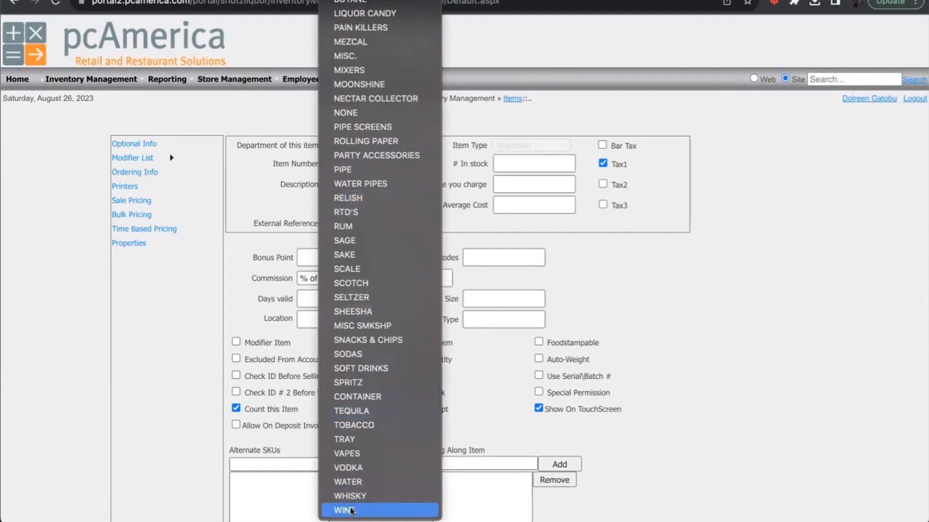
{"action": "left_click", "coordinate": [351, 509]}
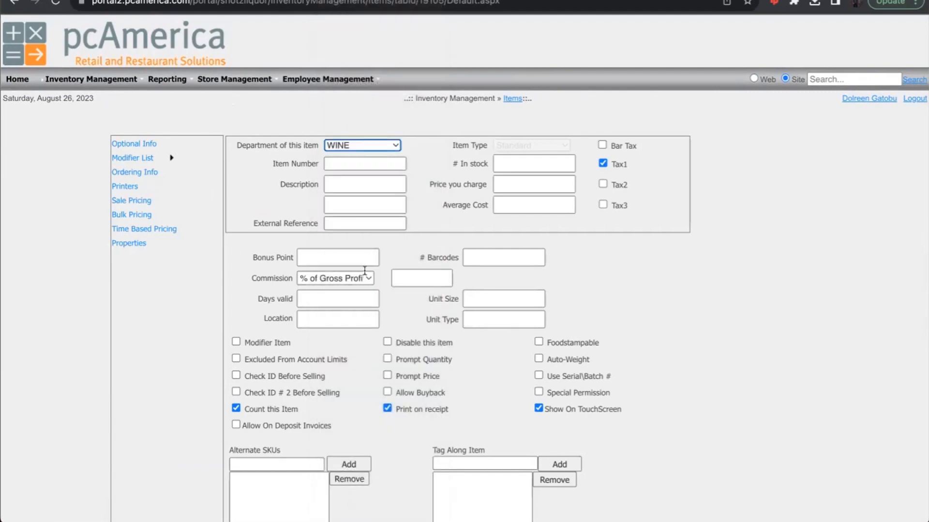
{"action": "left_click", "coordinate": [355, 163]}
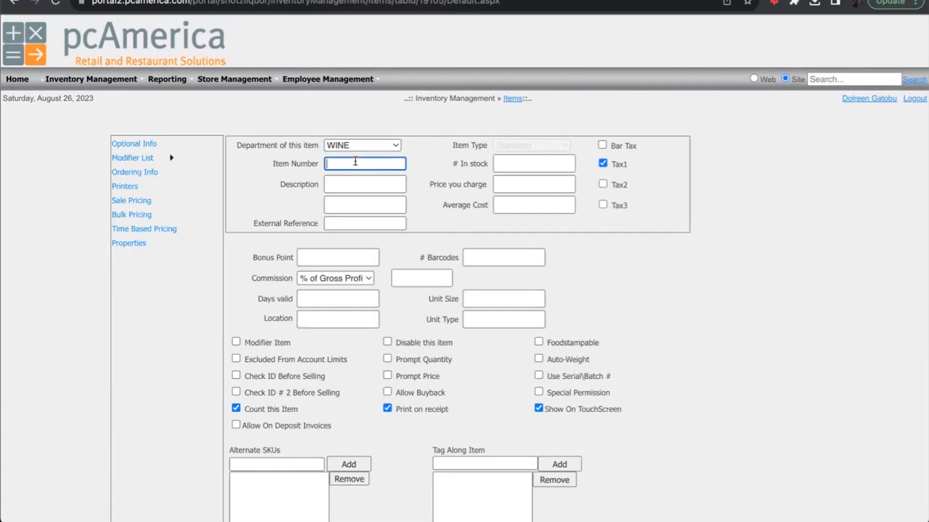
{"action": "type", "text": "None"}
Enter "Beringer White Zin 750ml" as the item's description
{"action": "left_click", "coordinate": [377, 192]}
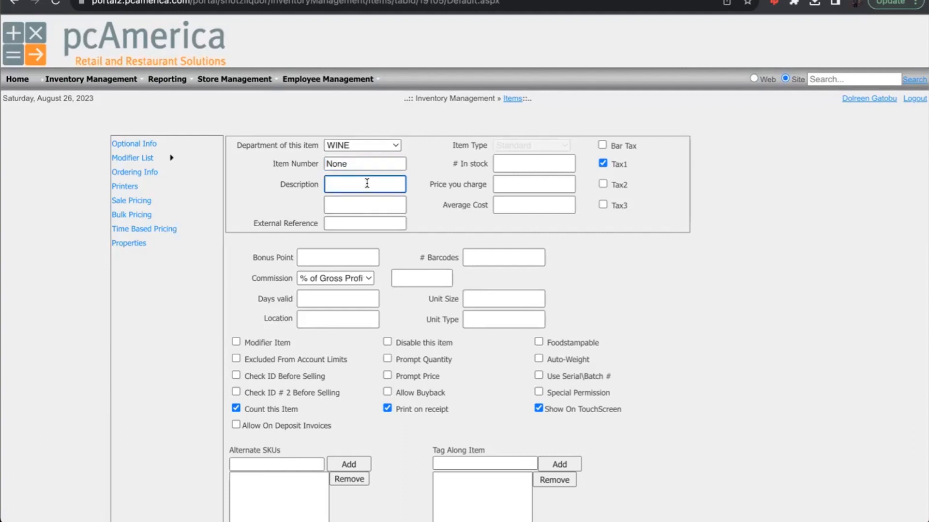
{"action": "type", "text": "None"}
{"action": "key", "text": "BackSpace"}
{"action": "key", "text": "BackSpace"}
{"action": "key", "text": "BackSpace"}
{"action": "key", "text": "BackSpace"}
{"action": "type", "text": "Beringe"}
{"action": "type", "text": "r"}
{"action": "type", "text": " Wwi"}
{"action": "key", "text": "BackSpace"}
{"action": "key", "text": "BackSpace"}
{"action": "type", "text": "hite Zi"}
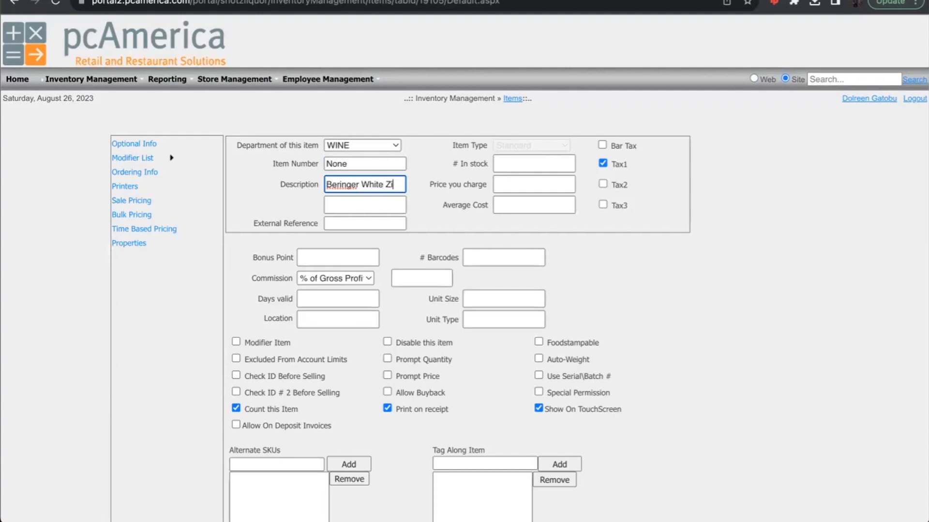
{"action": "type", "text": "n 750ml"}
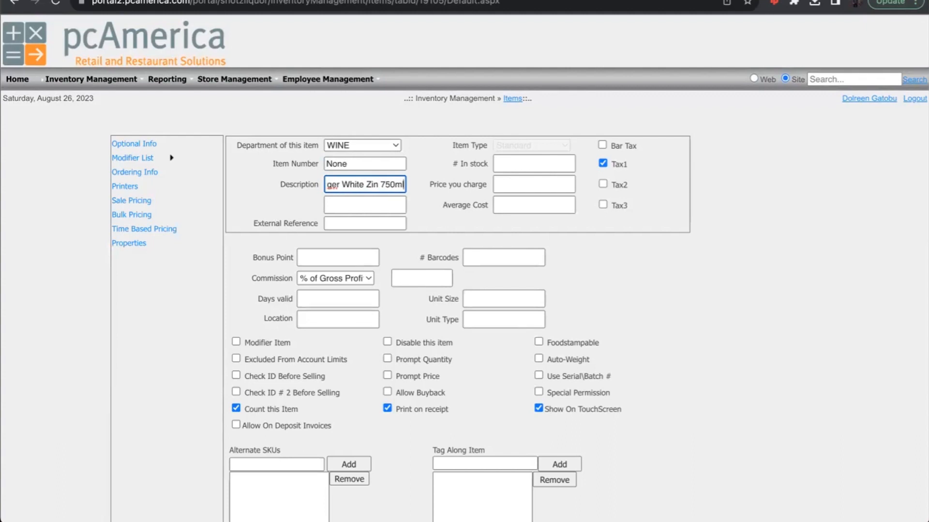
Set the price charged to 8.99 and the average cost to 7.00
{"action": "key", "text": "Tab"}
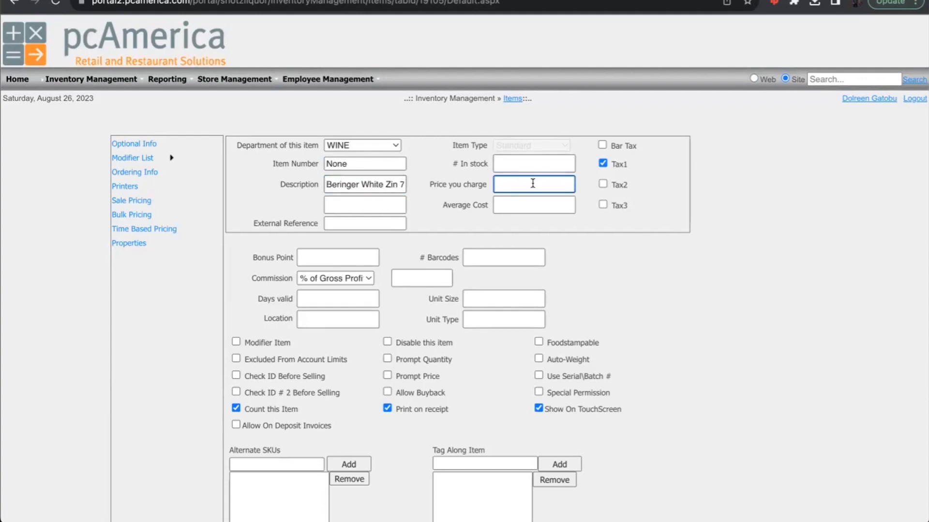
{"action": "type", "text": "8.99"}
{"action": "left_click", "coordinate": [523, 210]}
{"action": "type", "text": "7"}
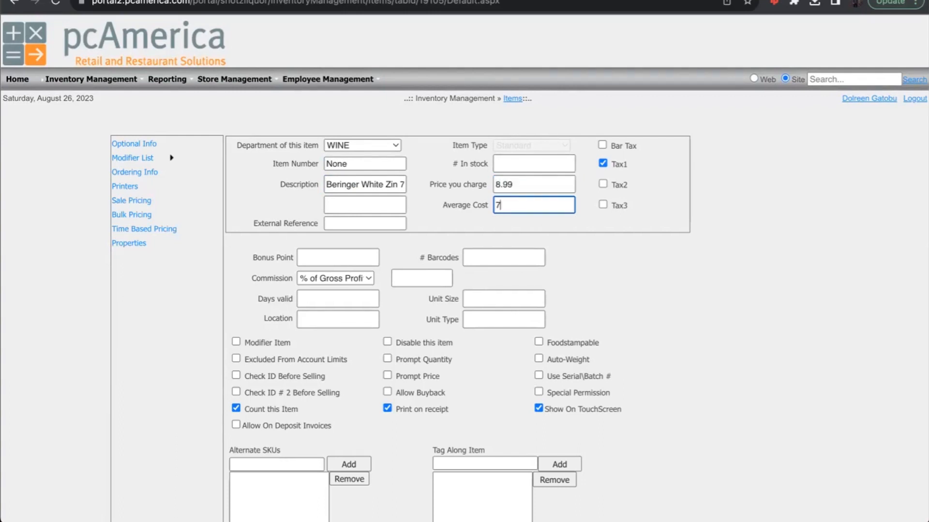
{"action": "type", "text": ".00"}
Review the item's optional settings, including the touchscreen display, returns and scale item type options
{"action": "scroll", "coordinate": [410, 237], "scroll_direction": "down", "scroll_amount": 3}
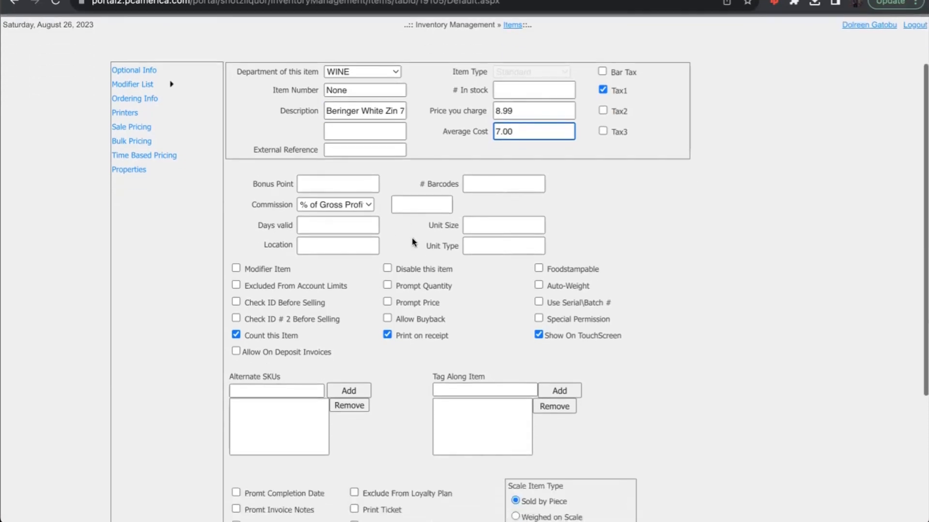
{"action": "scroll", "coordinate": [412, 241], "scroll_direction": "down", "scroll_amount": 2}
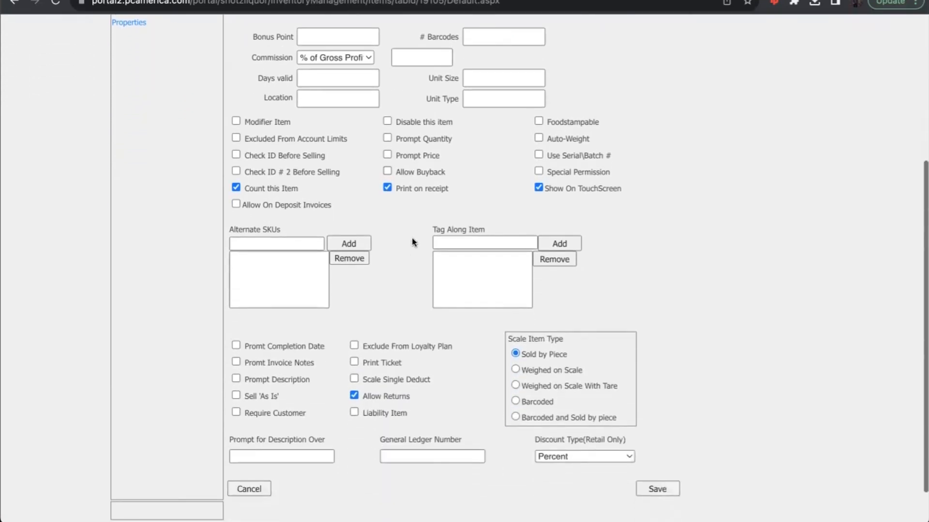
{"action": "scroll", "coordinate": [412, 241], "scroll_direction": "down", "scroll_amount": 1}
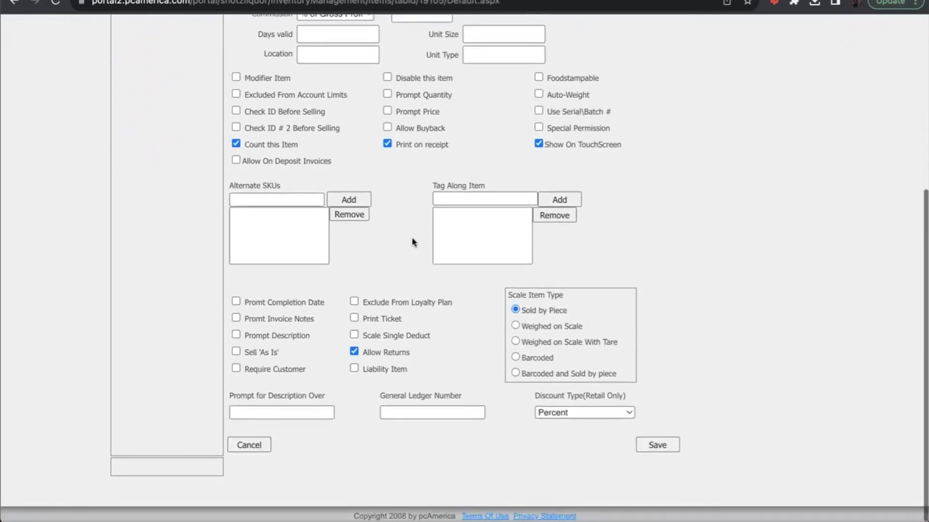
{"action": "scroll", "coordinate": [411, 242], "scroll_direction": "up", "scroll_amount": 2}
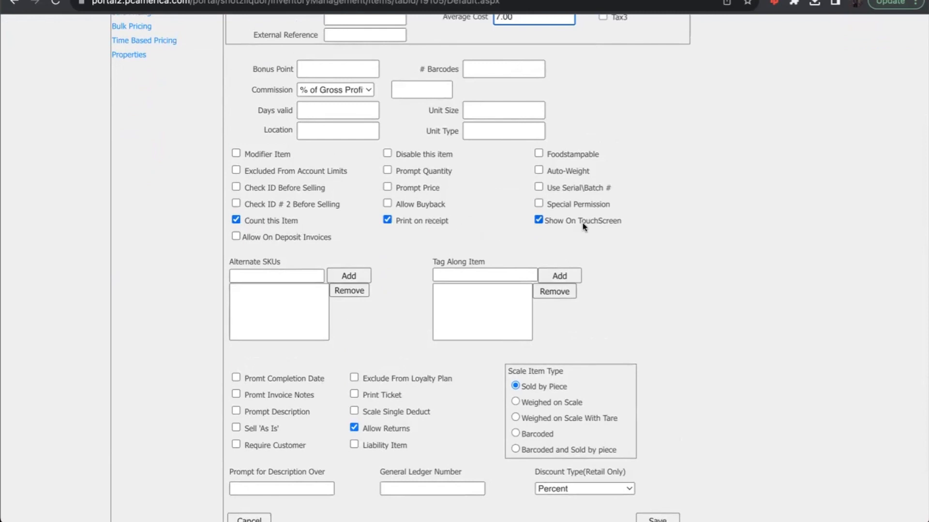
{"action": "scroll", "coordinate": [584, 226], "scroll_direction": "down", "scroll_amount": 2}
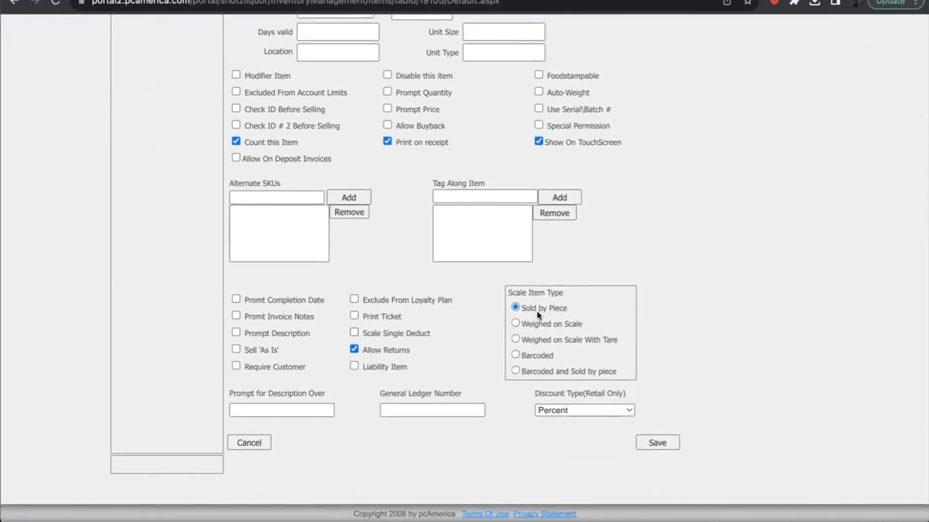
{"action": "scroll", "coordinate": [403, 387], "scroll_direction": "up", "scroll_amount": 5}
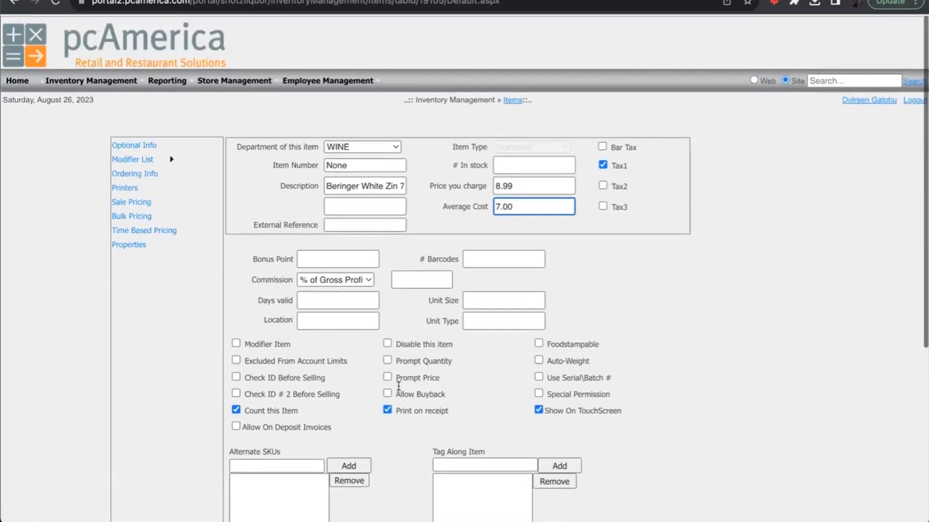
Start a vendor entry in the item's ordering information and choose REPUBLIC as the vendor
{"action": "left_click", "coordinate": [134, 172]}
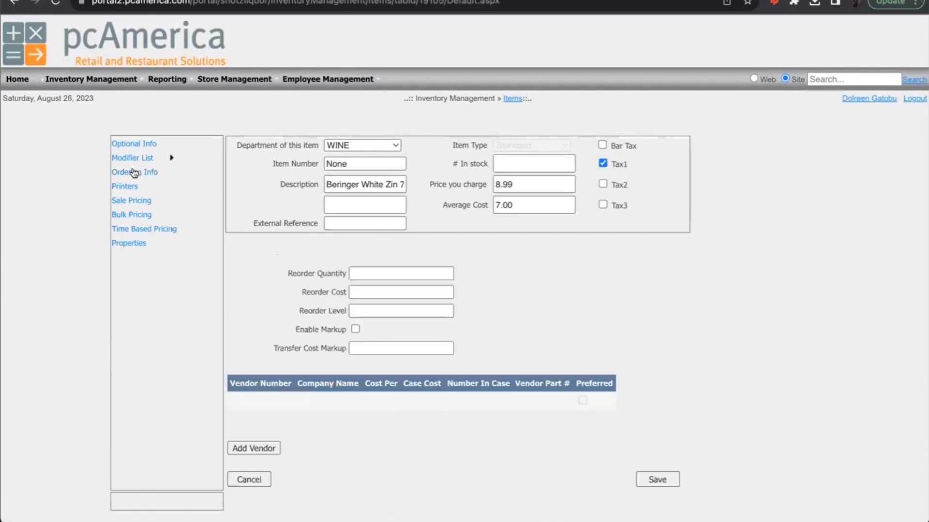
{"action": "left_click", "coordinate": [369, 272]}
{"action": "scroll", "coordinate": [391, 331], "scroll_direction": "down", "scroll_amount": 2}
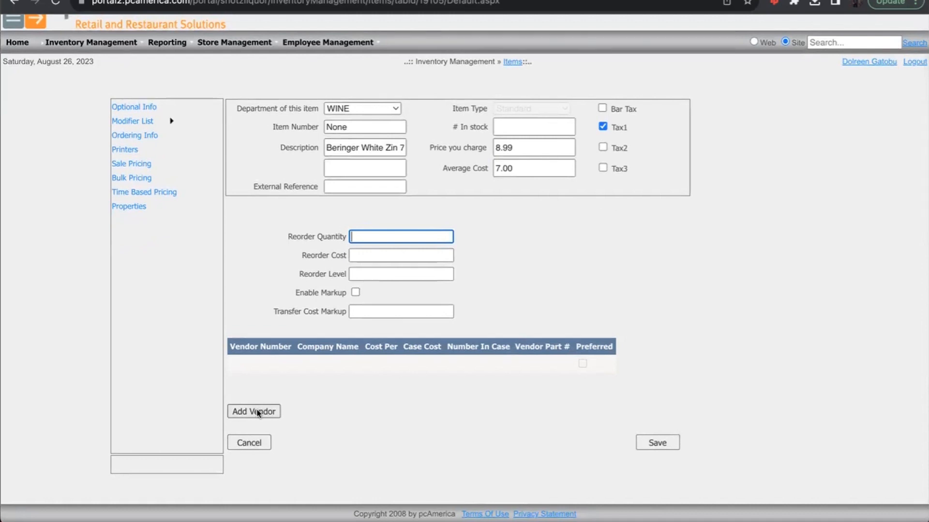
{"action": "left_click", "coordinate": [257, 413]}
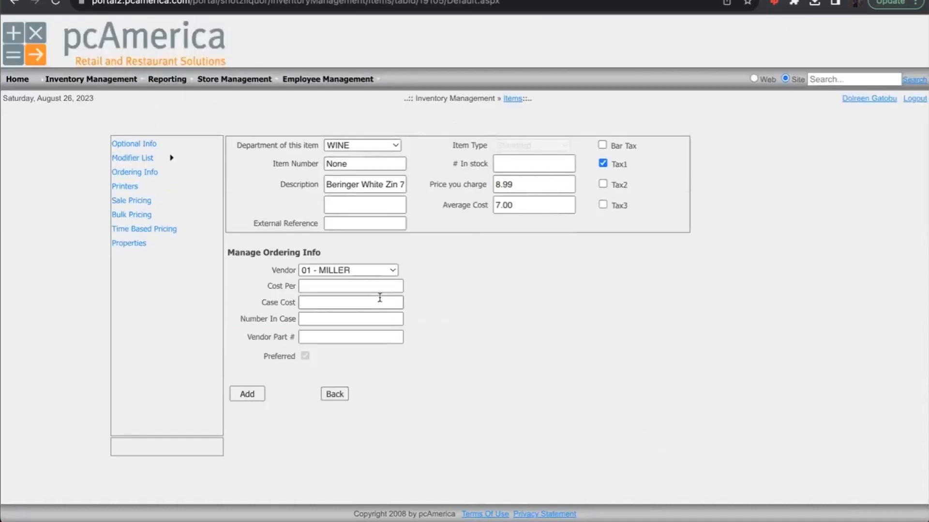
{"action": "left_click", "coordinate": [392, 270]}
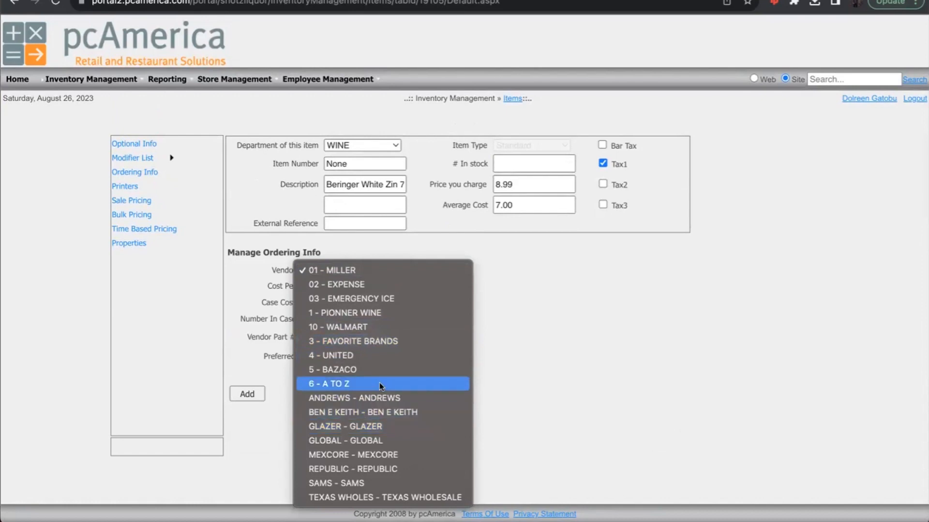
{"action": "left_click", "coordinate": [378, 469]}
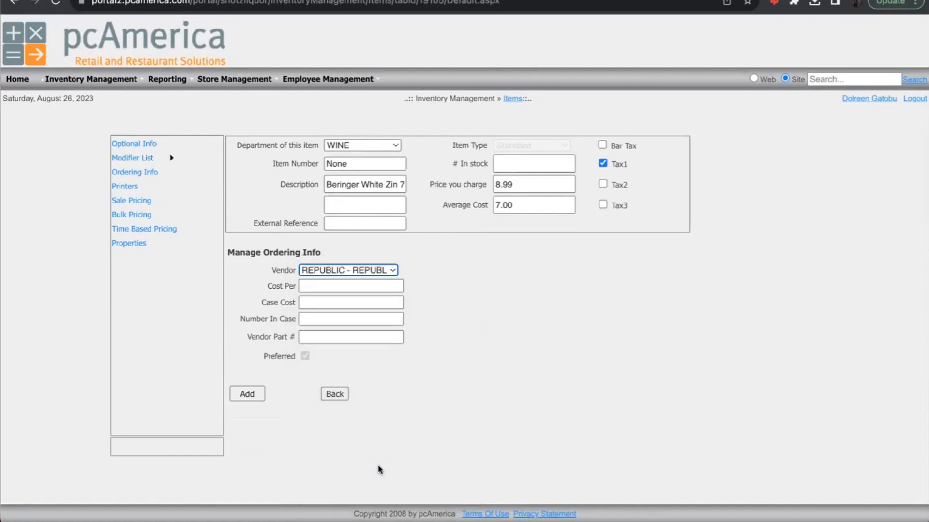
Add the vendor with cost per 7.00, case cost 42.00 and 6 in a case, and save the item
{"action": "left_click", "coordinate": [337, 282]}
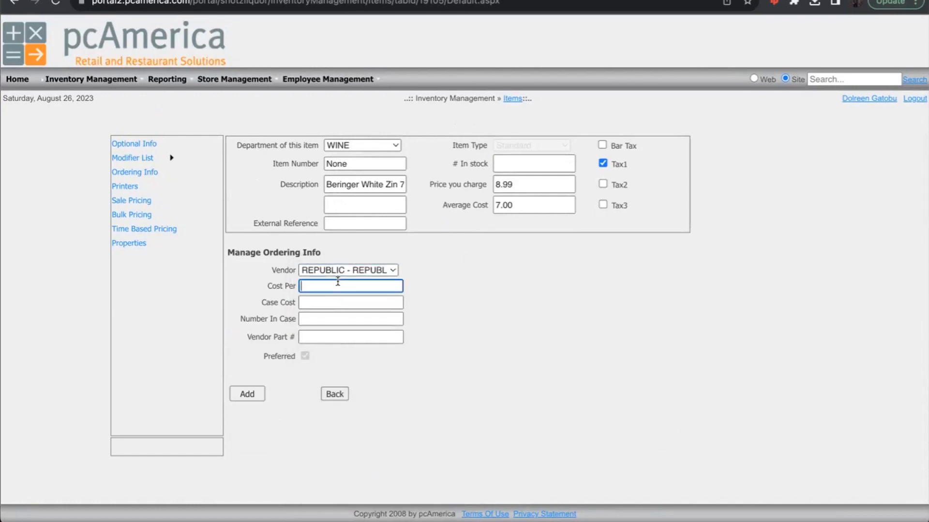
{"action": "type", "text": "7.00"}
{"action": "key", "text": "Tab"}
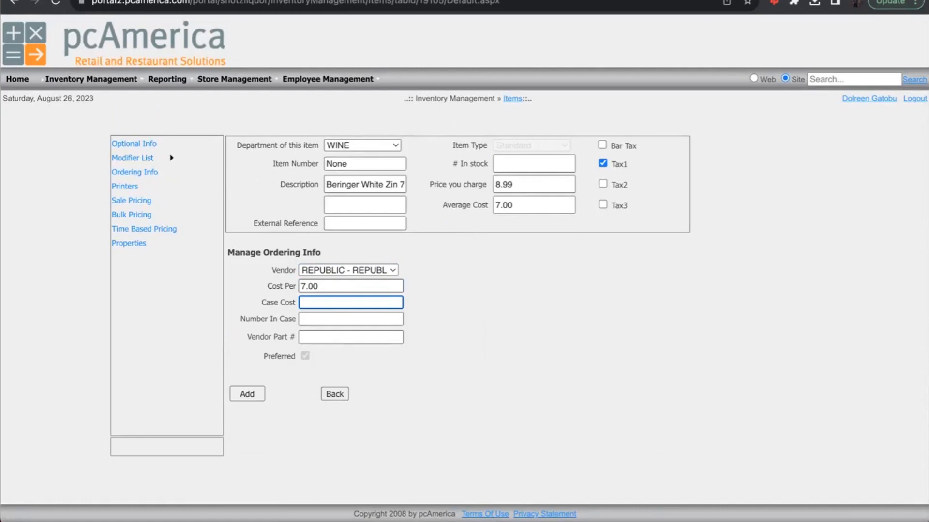
{"action": "type", "text": "42.00"}
{"action": "key", "text": "Tab"}
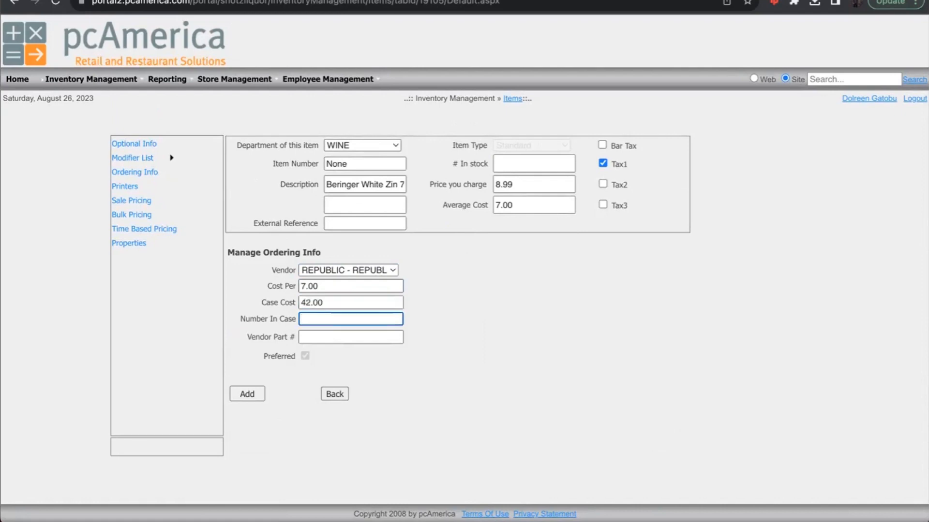
{"action": "type", "text": "6."}
{"action": "left_click", "coordinate": [244, 394]}
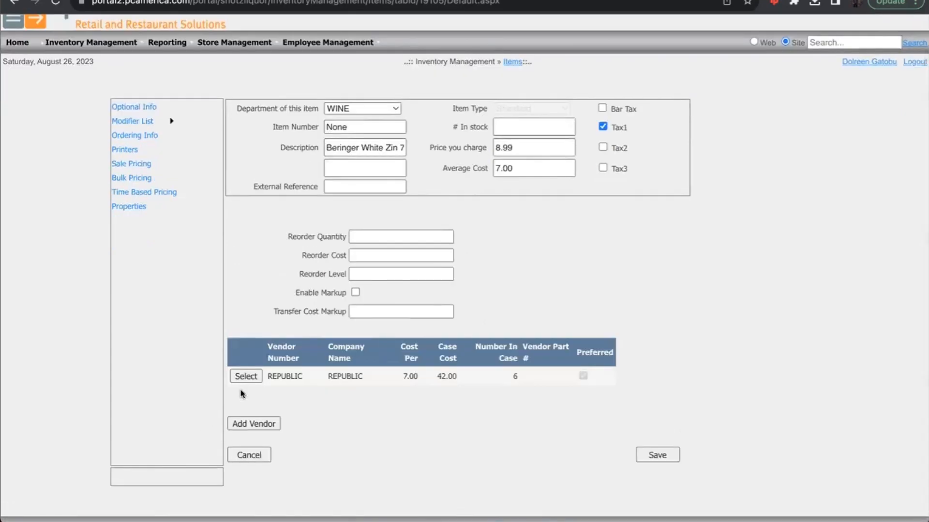
{"action": "left_click", "coordinate": [659, 454]}
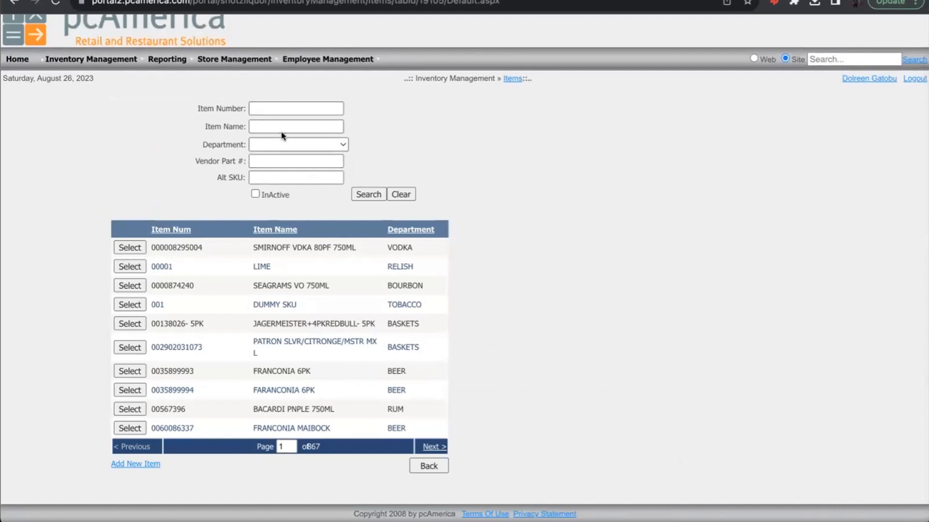
Search the inventory for item number "none" and open the Beringer White Zin 750ml record
{"action": "left_click", "coordinate": [283, 106]}
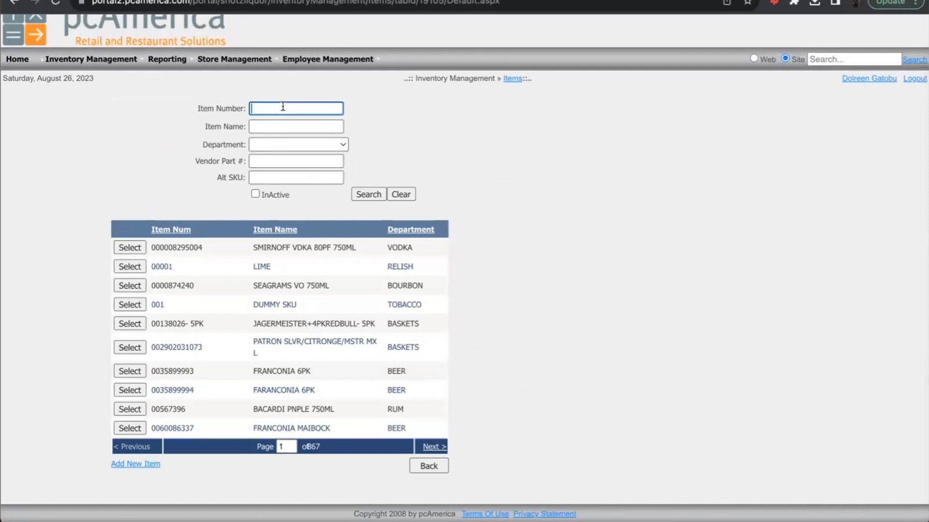
{"action": "type", "text": "none"}
{"action": "key", "text": "Return"}
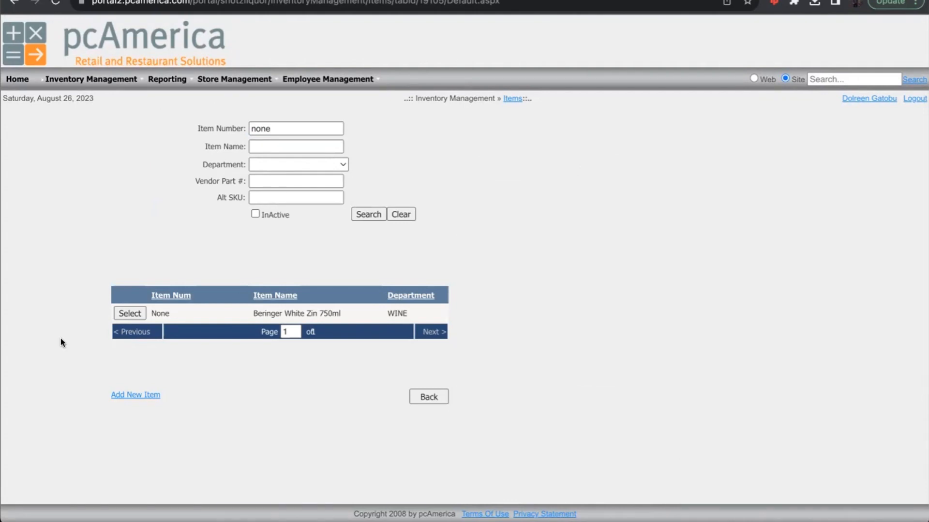
{"action": "left_click", "coordinate": [134, 309]}
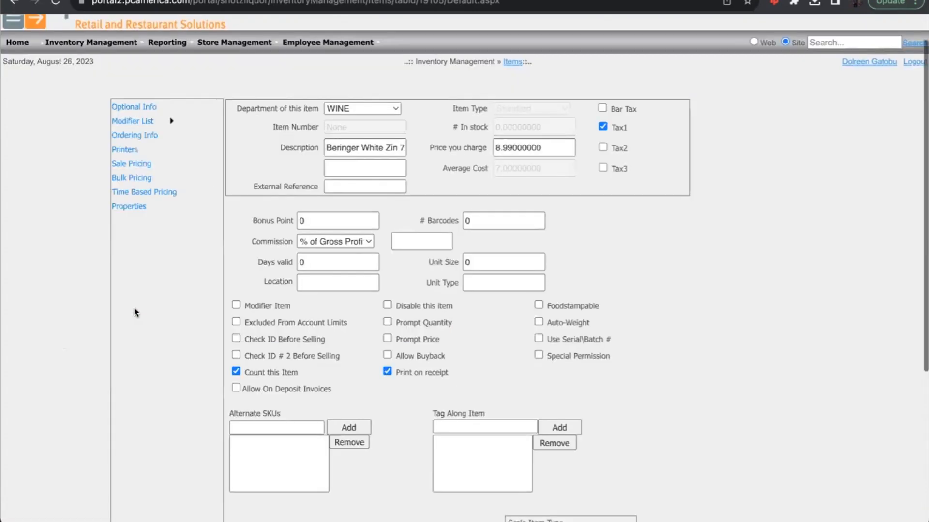
Check the saved item's optional details and its ordering information, including the vendor costs
{"action": "scroll", "coordinate": [563, 160], "scroll_direction": "down", "scroll_amount": 5}
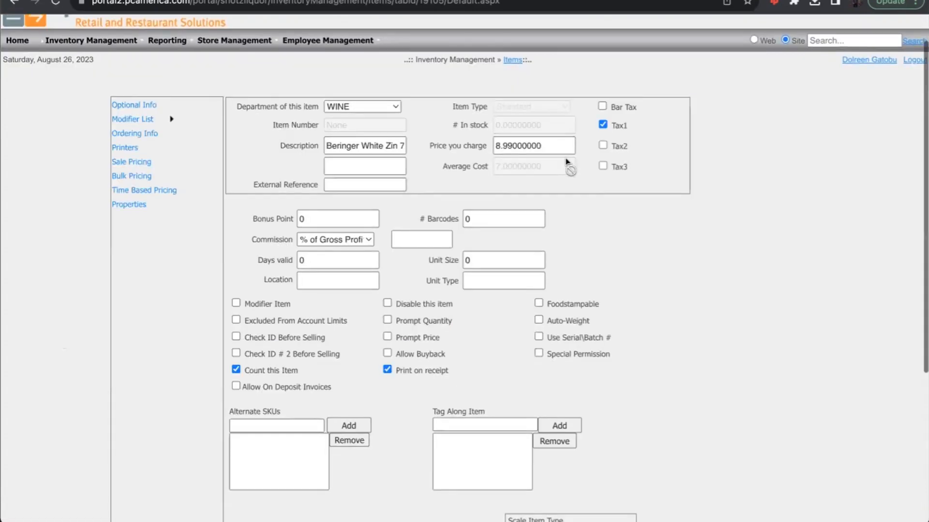
{"action": "scroll", "coordinate": [567, 162], "scroll_direction": "up", "scroll_amount": 5}
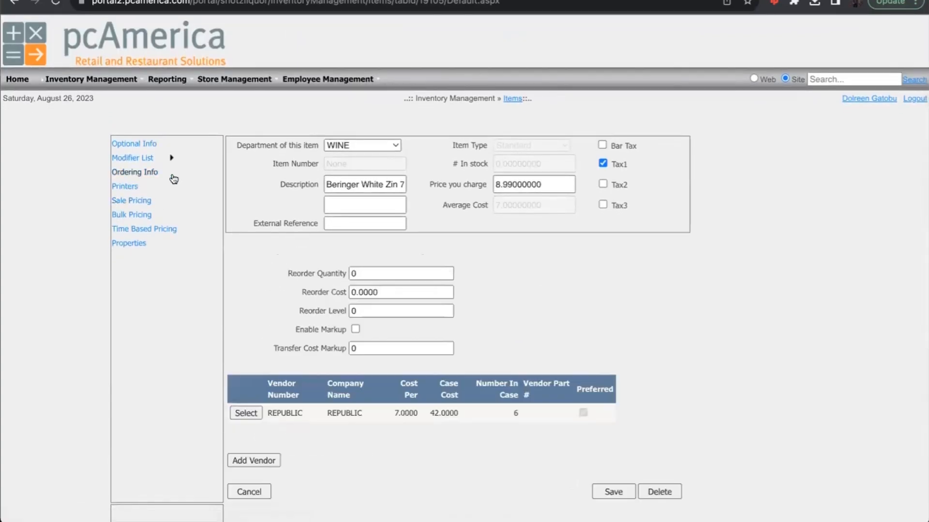
{"action": "scroll", "coordinate": [359, 238], "scroll_direction": "down", "scroll_amount": 1}
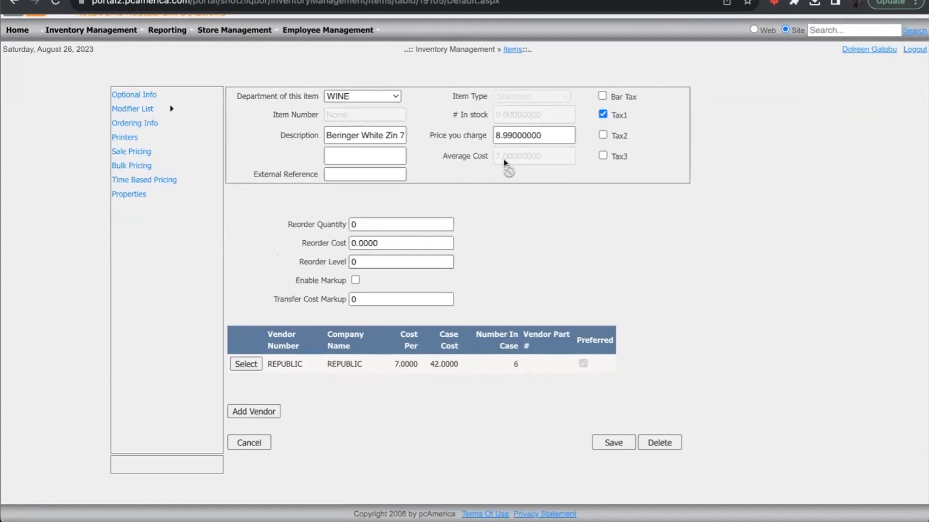
Set the REPUBLIC vendor's cost per to 7.50 in the item's ordering information and update the vendor entry
{"action": "left_click", "coordinate": [247, 364]}
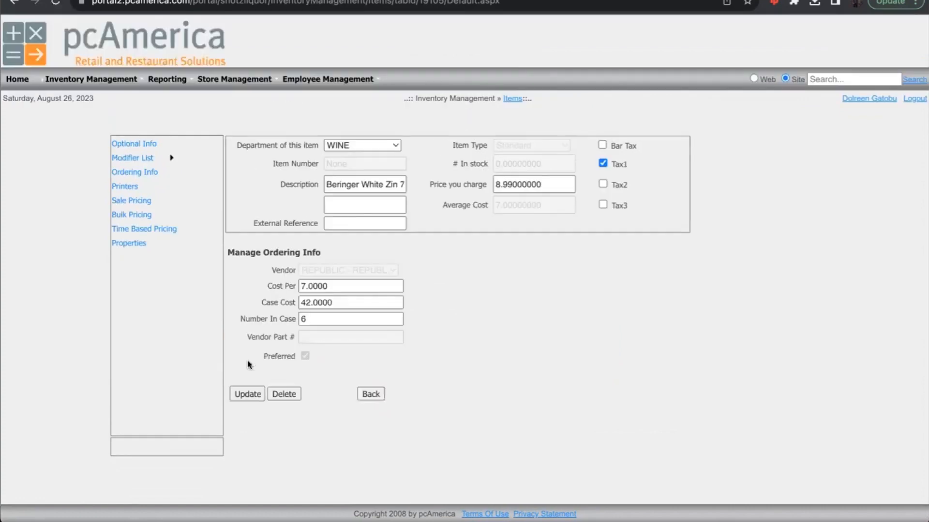
{"action": "left_click", "coordinate": [345, 284]}
{"action": "double_click", "coordinate": [345, 284]}
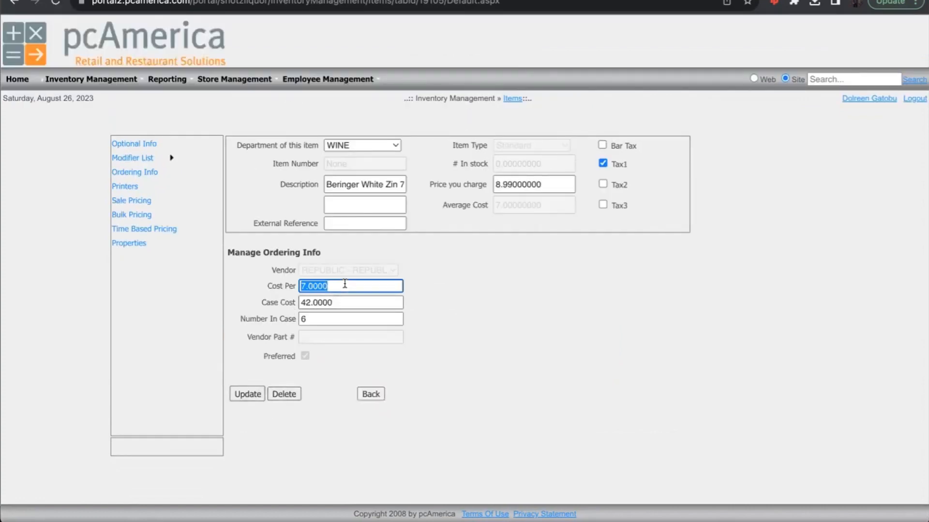
{"action": "type", "text": "7.50"}
{"action": "left_click", "coordinate": [253, 393]}
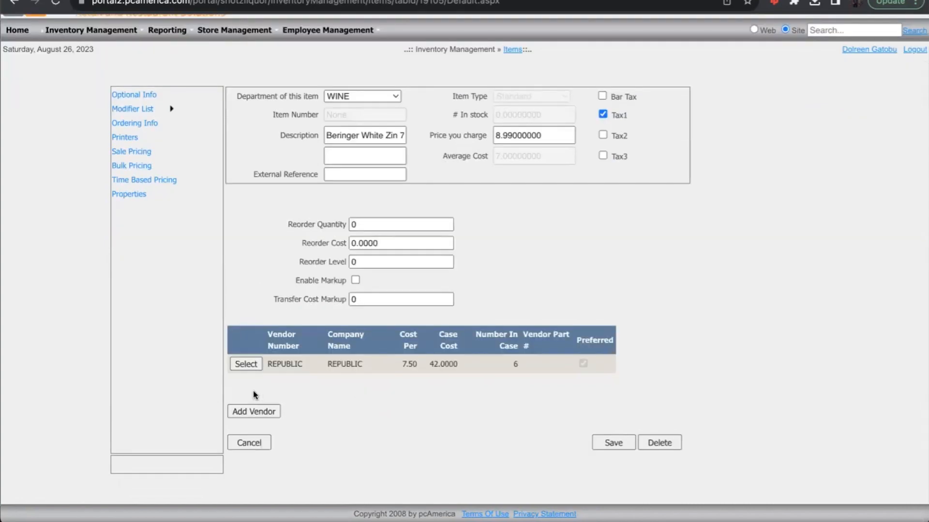
Set the Beringer White Zin price you charge to 9.49 and save the item
{"action": "left_click", "coordinate": [246, 363]}
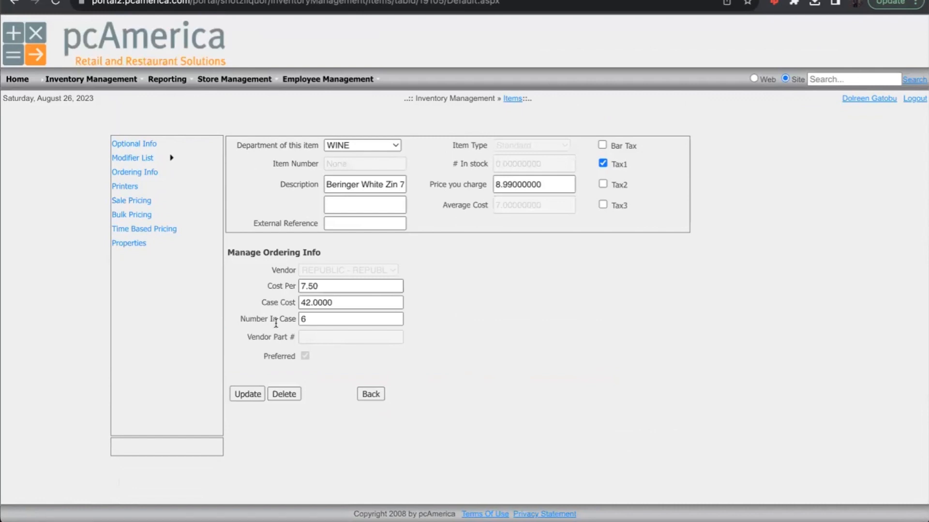
{"action": "double_click", "coordinate": [546, 180]}
{"action": "type", "text": "9.49"}
{"action": "left_click", "coordinate": [242, 395]}
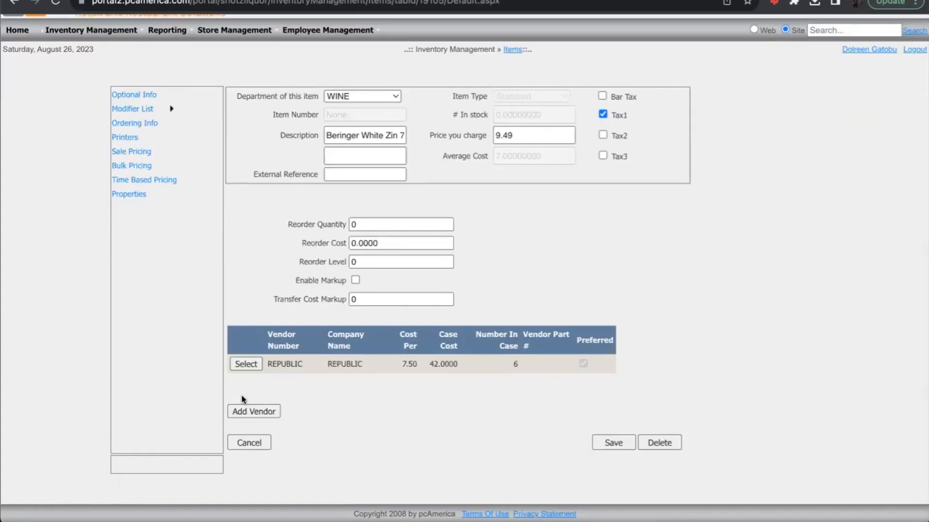
{"action": "left_click", "coordinate": [613, 442]}
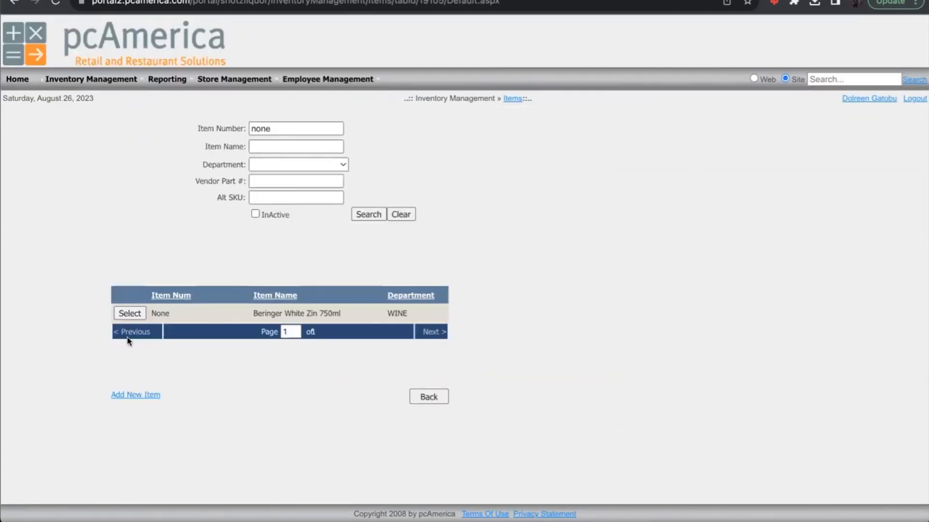
Reopen the Beringer White Zin item, delete REPUBLIC from its ordering information and save the item
{"action": "left_click", "coordinate": [131, 314]}
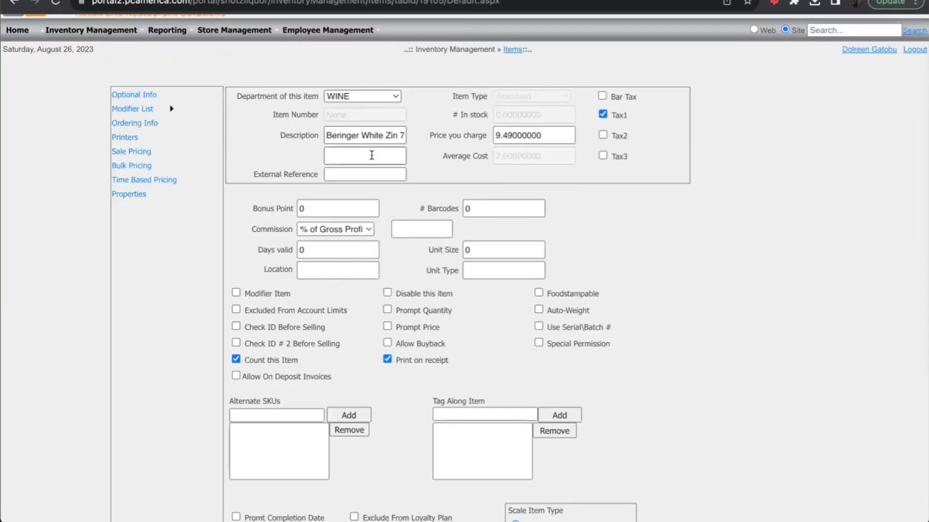
{"action": "left_click", "coordinate": [130, 123]}
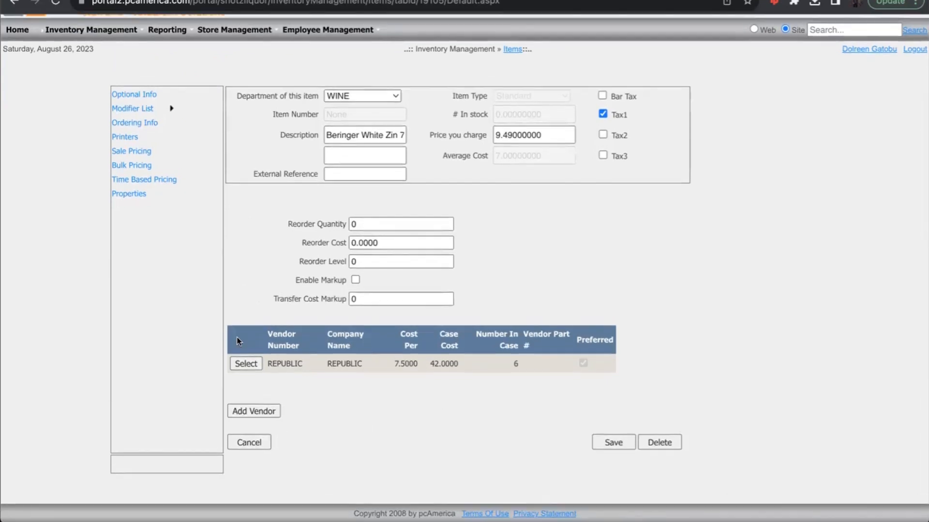
{"action": "left_click", "coordinate": [241, 363]}
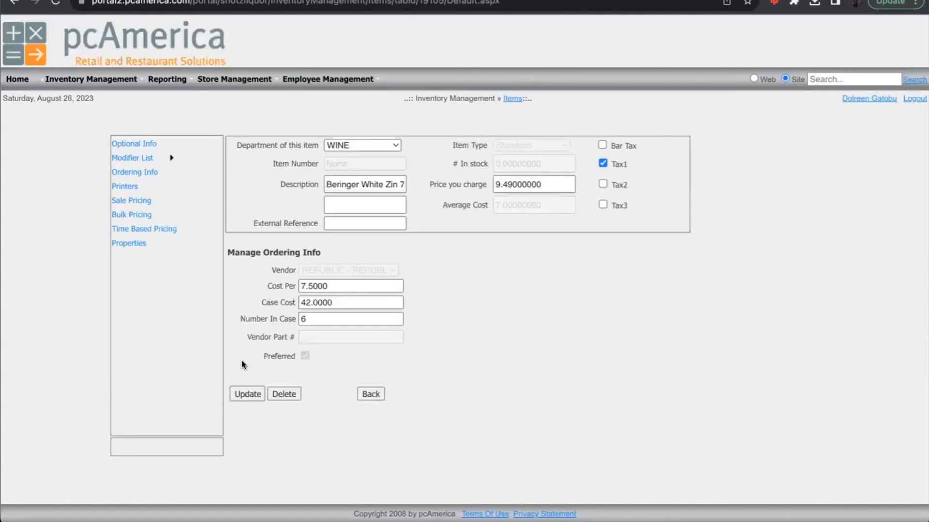
{"action": "left_click", "coordinate": [276, 393]}
{"action": "left_click", "coordinate": [608, 441]}
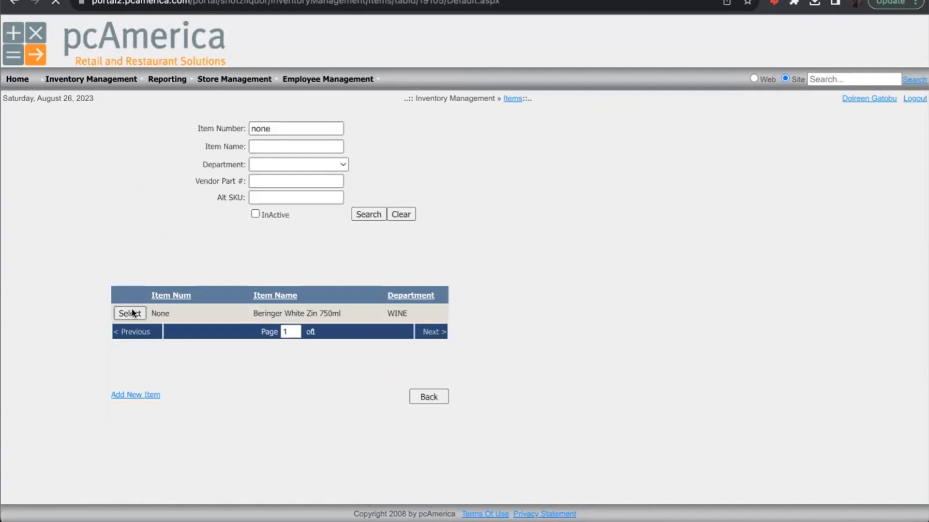
Reopen the Beringer White Zin item and start a vendor entry for 4 - UNITED in its ordering information
{"action": "left_click", "coordinate": [132, 311]}
{"action": "scroll", "coordinate": [274, 219], "scroll_direction": "down", "scroll_amount": 3}
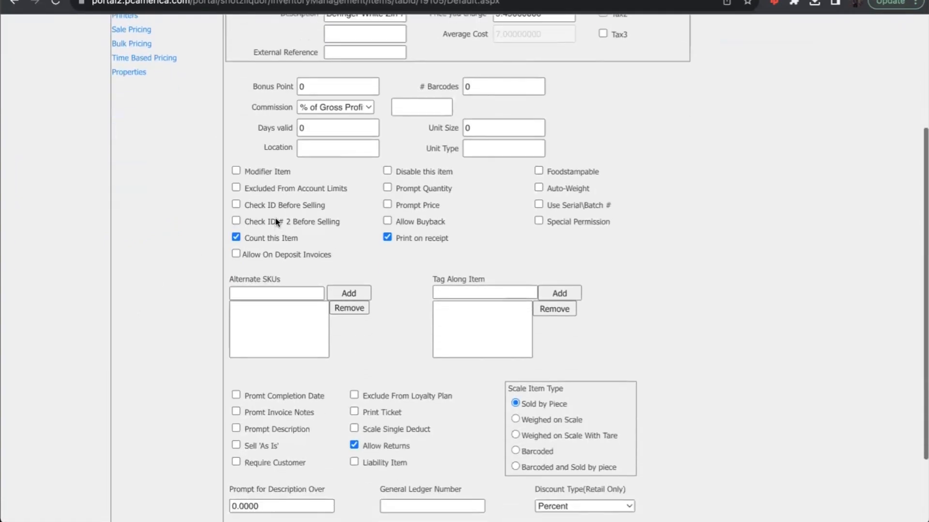
{"action": "scroll", "coordinate": [138, 131], "scroll_direction": "up", "scroll_amount": 2}
{"action": "left_click", "coordinate": [137, 105]}
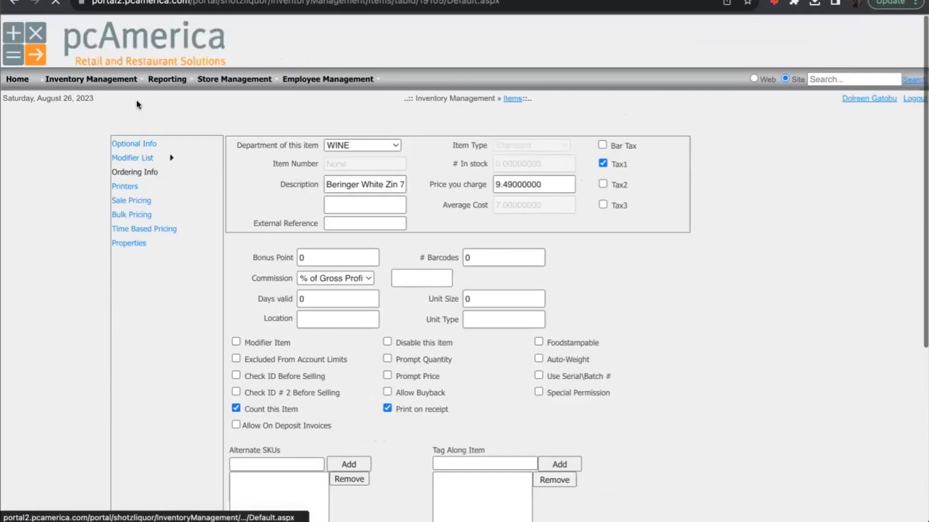
{"action": "left_click", "coordinate": [253, 411]}
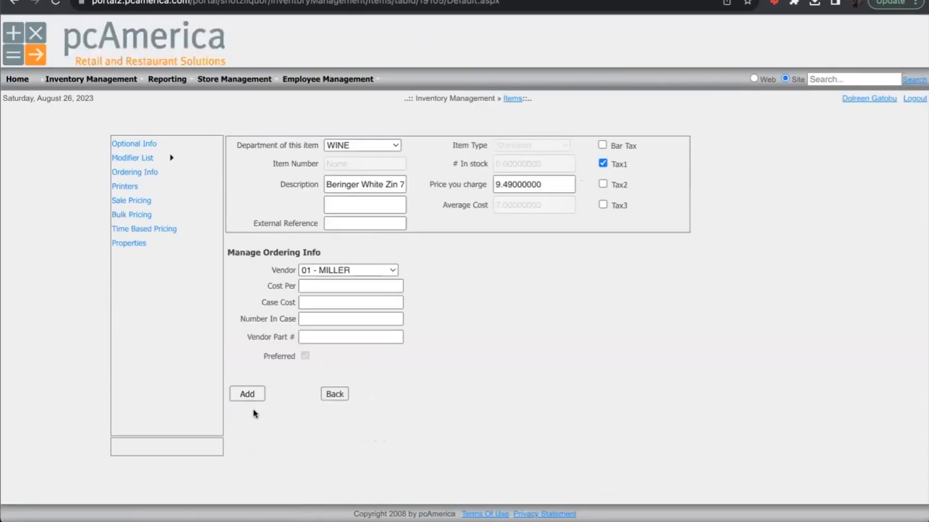
{"action": "left_click", "coordinate": [393, 270]}
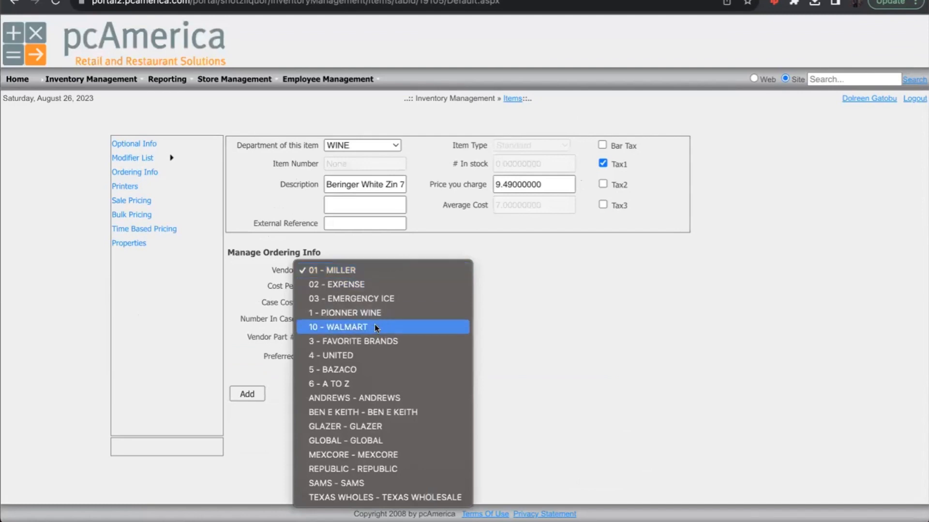
{"action": "left_click", "coordinate": [364, 360]}
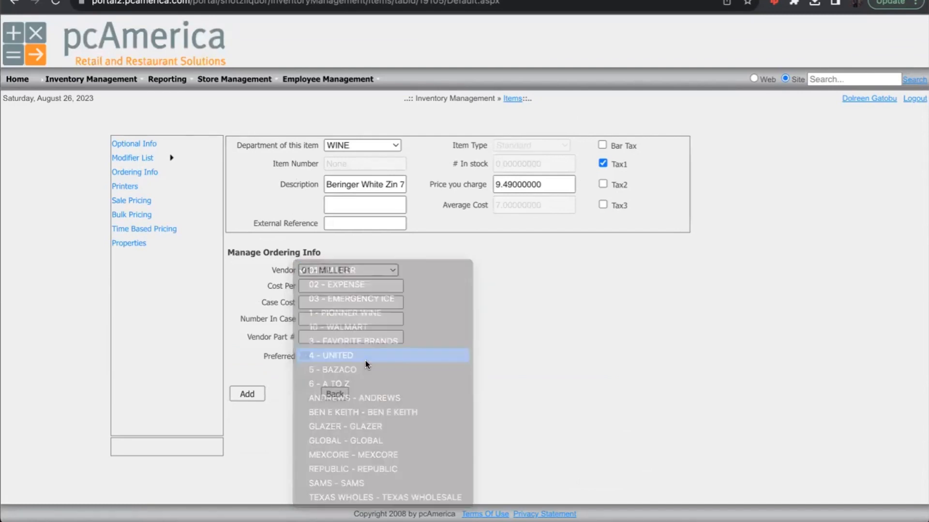
Add the vendor with cost per 7.50, case cost 90.00 and 12 in a case, and save the item
{"action": "left_click", "coordinate": [341, 285]}
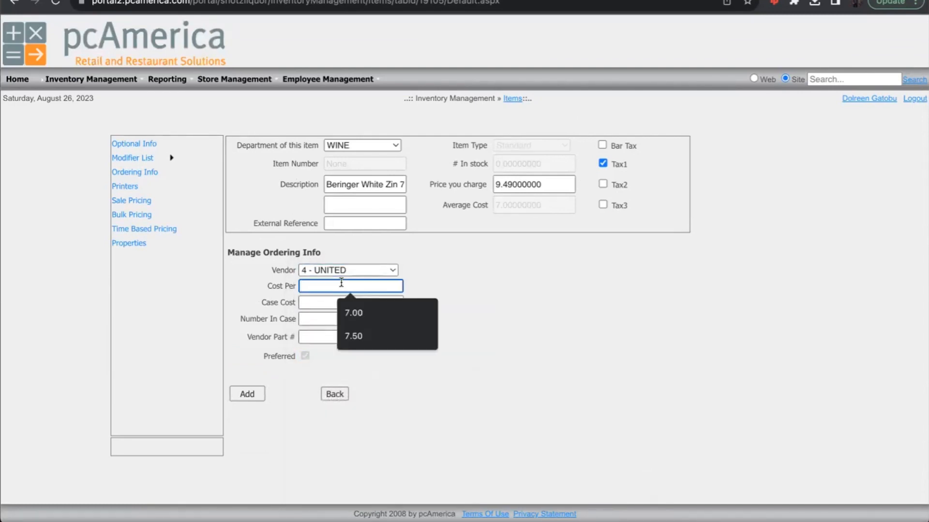
{"action": "type", "text": "7.50"}
{"action": "key", "text": "Tab"}
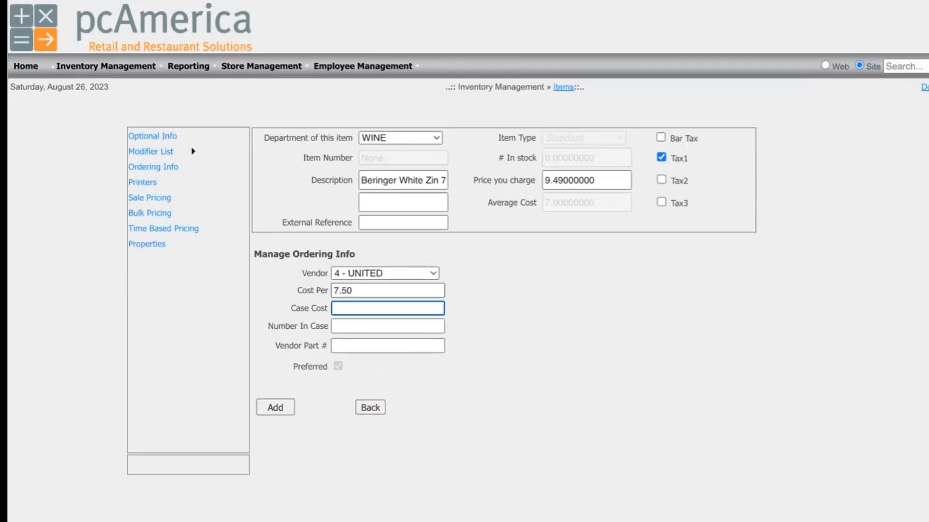
{"action": "type", "text": "90.00"}
{"action": "key", "text": "Tab"}
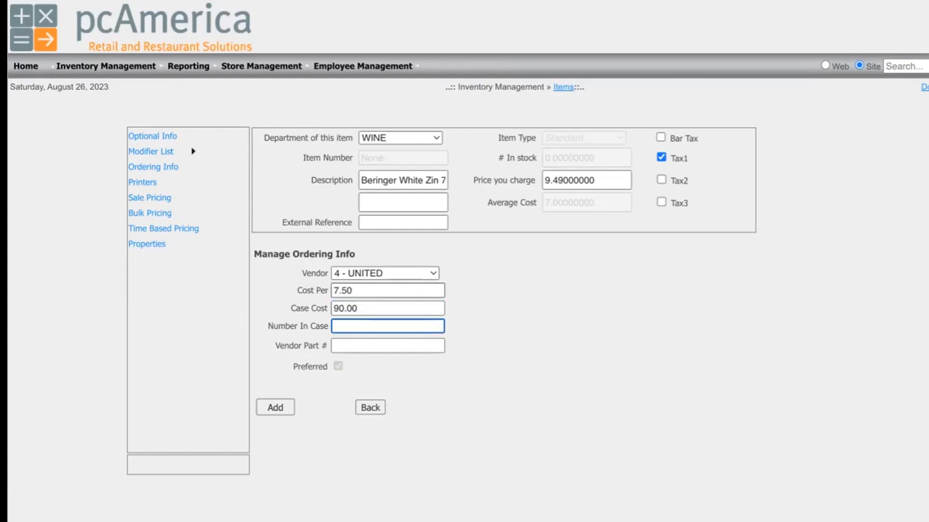
{"action": "type", "text": "12"}
{"action": "left_click", "coordinate": [284, 408]}
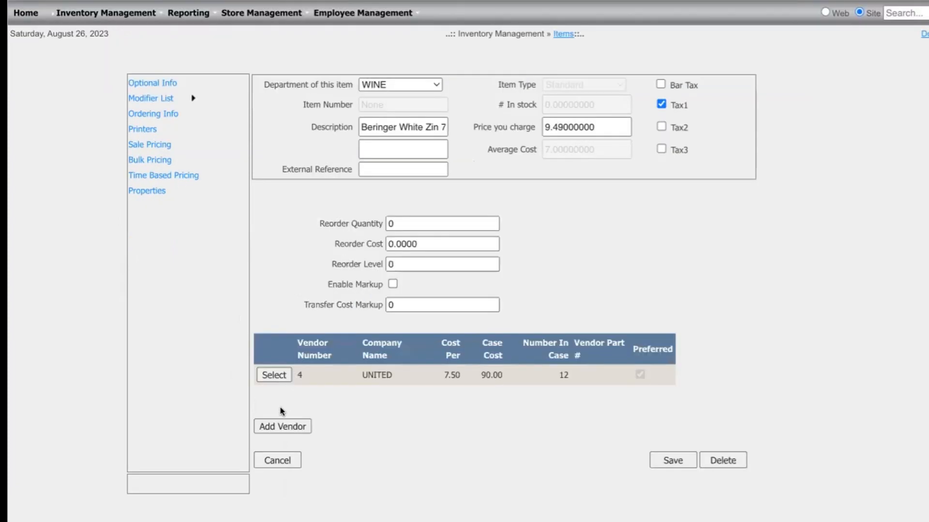
{"action": "left_click", "coordinate": [668, 459]}
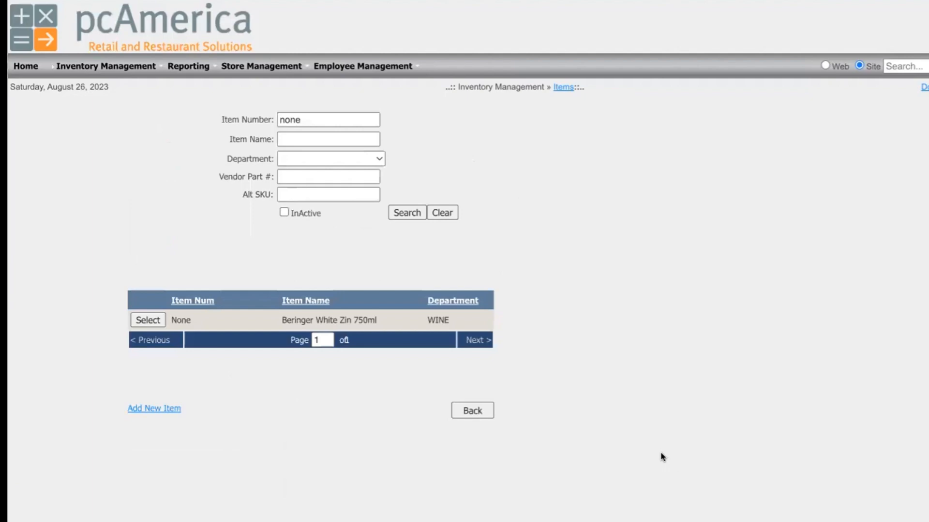
Reopen the Beringer White Zin item and check the vendor listed in its ordering information
{"action": "left_click", "coordinate": [145, 322]}
{"action": "scroll", "coordinate": [283, 239], "scroll_direction": "down", "scroll_amount": 2}
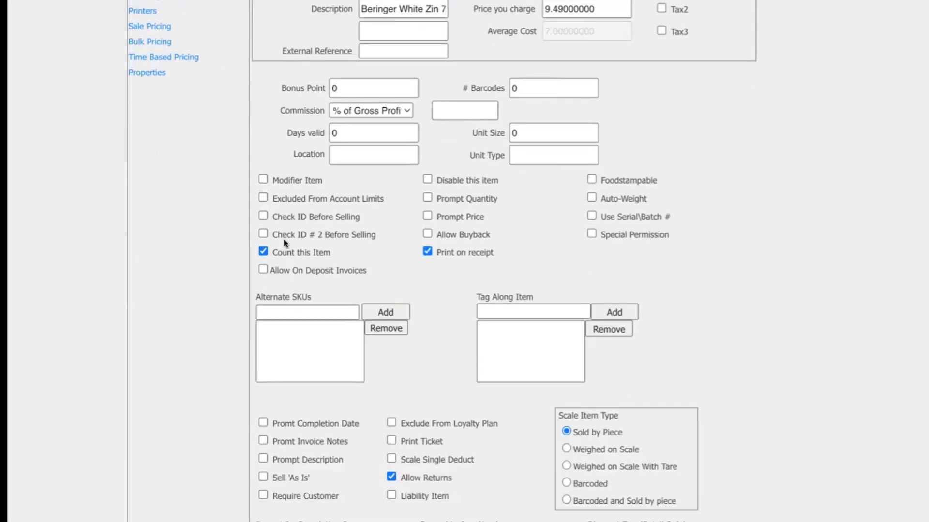
{"action": "scroll", "coordinate": [284, 239], "scroll_direction": "up", "scroll_amount": 3}
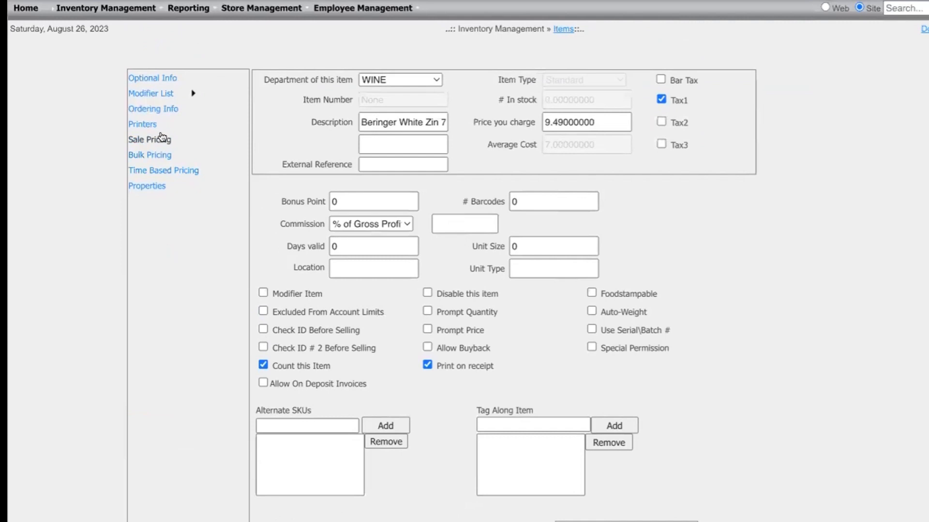
{"action": "left_click", "coordinate": [150, 109]}
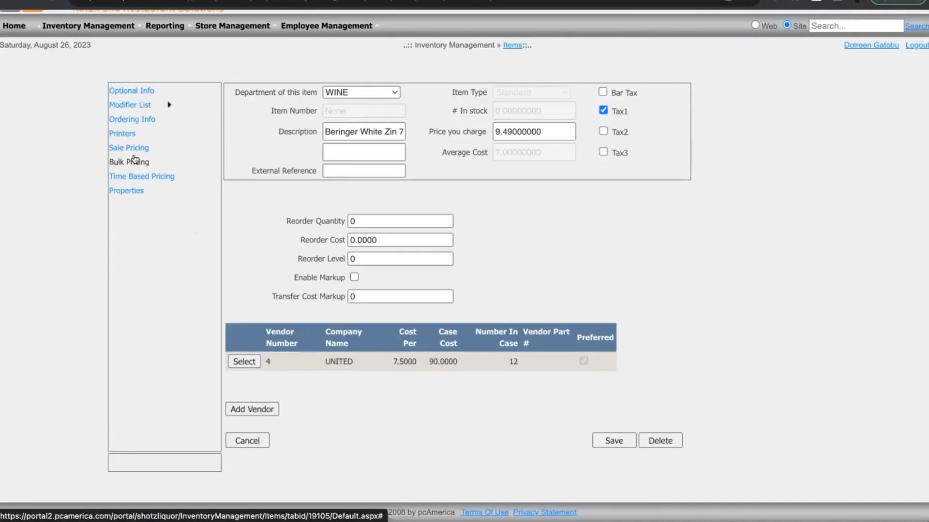
Add a bulk price of 50.00 for a quantity of 6 and save the item
{"action": "left_click", "coordinate": [136, 162]}
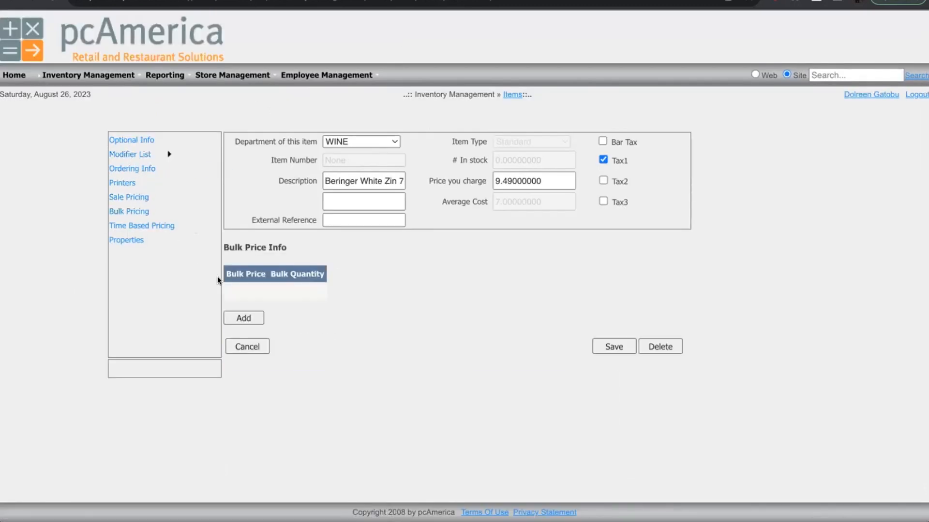
{"action": "left_click", "coordinate": [244, 318]}
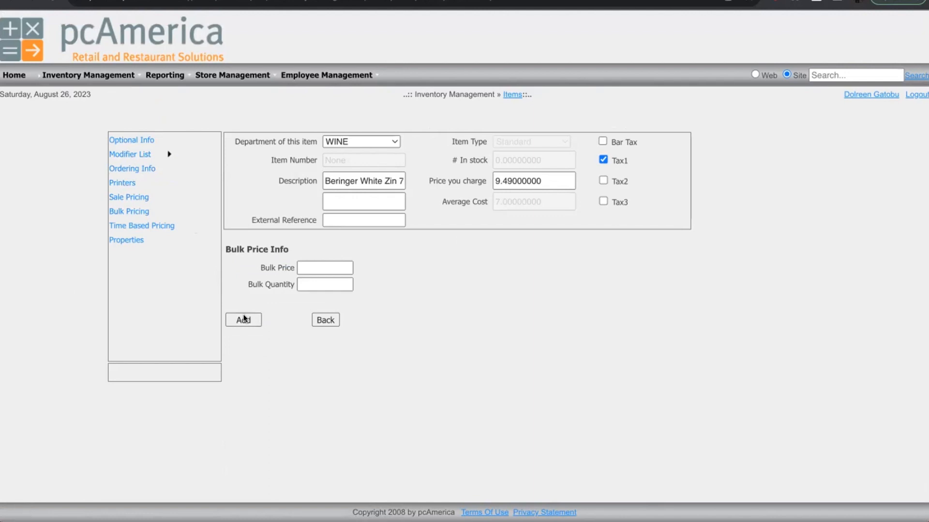
{"action": "left_click", "coordinate": [305, 269]}
{"action": "type", "text": "50.00"}
{"action": "left_click", "coordinate": [306, 283]}
{"action": "type", "text": "6"}
{"action": "left_click", "coordinate": [253, 320]}
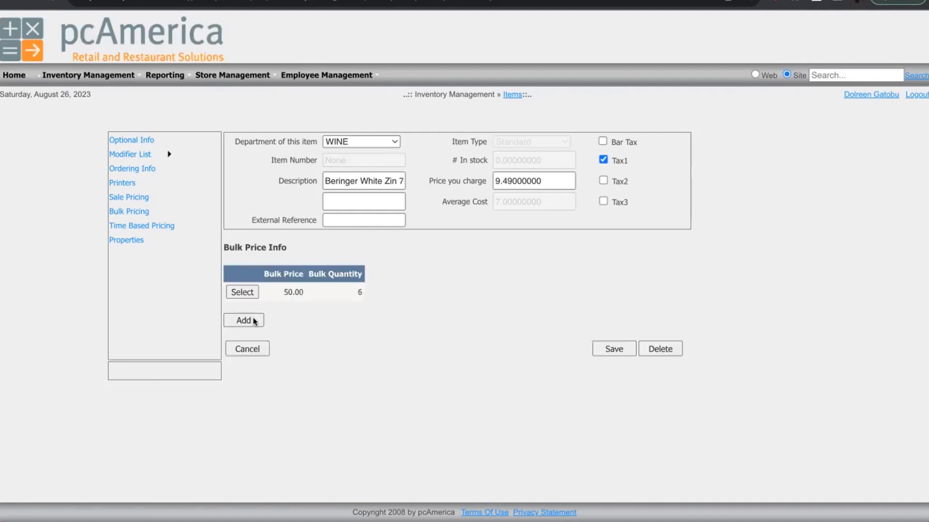
{"action": "left_click", "coordinate": [622, 350]}
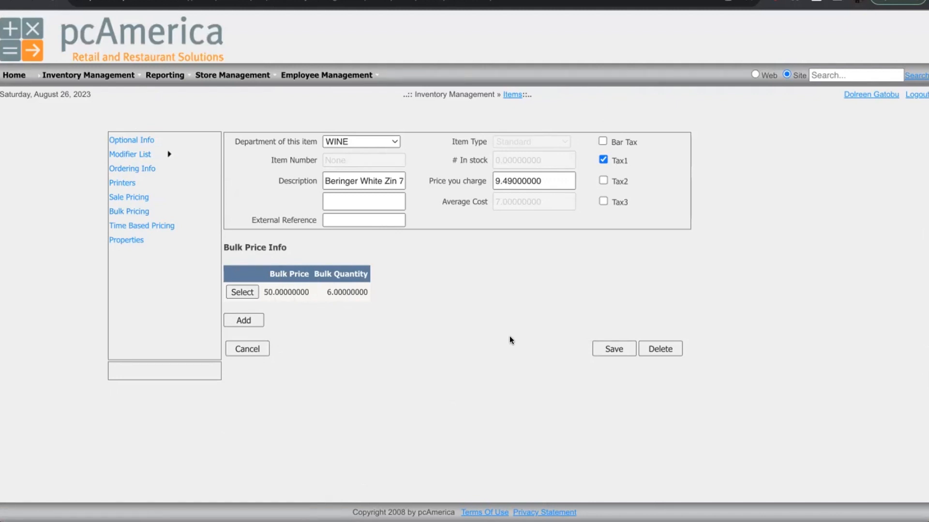
Leave the wine item without editing it, clear the inventory search and open the LIME item
{"action": "left_click", "coordinate": [549, 181]}
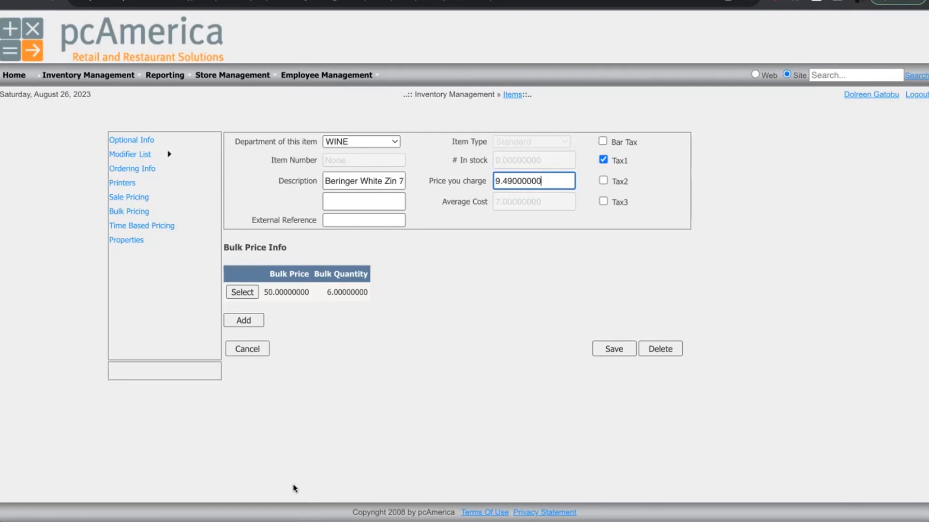
{"action": "left_click", "coordinate": [249, 350]}
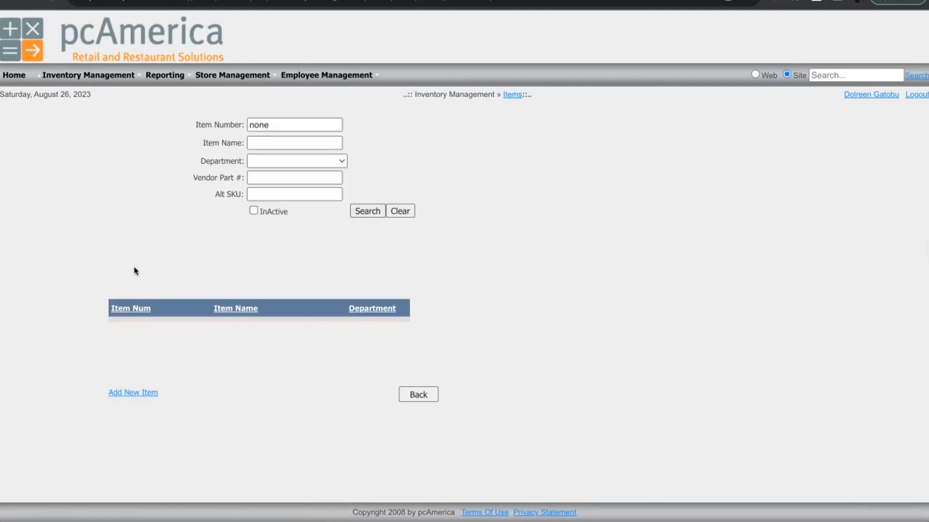
{"action": "left_click", "coordinate": [405, 207]}
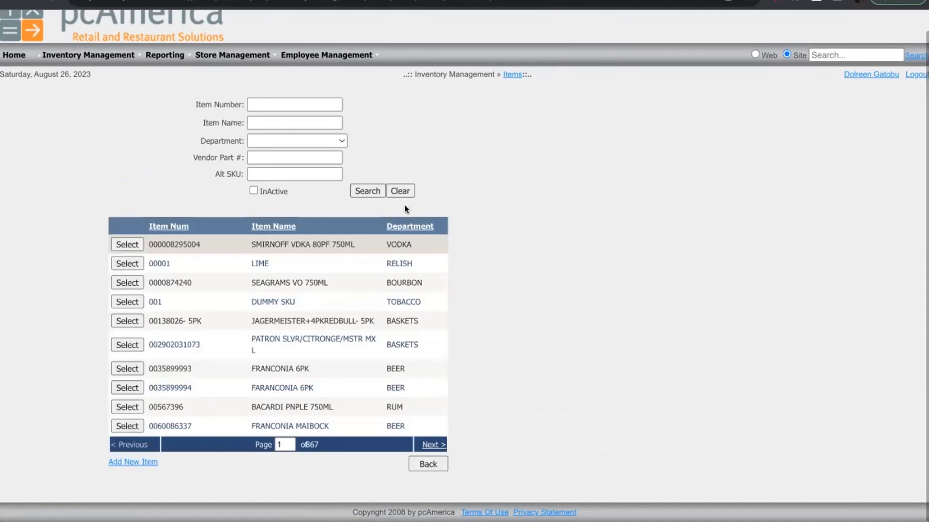
{"action": "left_click", "coordinate": [133, 261]}
{"action": "scroll", "coordinate": [132, 261], "scroll_direction": "up", "scroll_amount": 5}
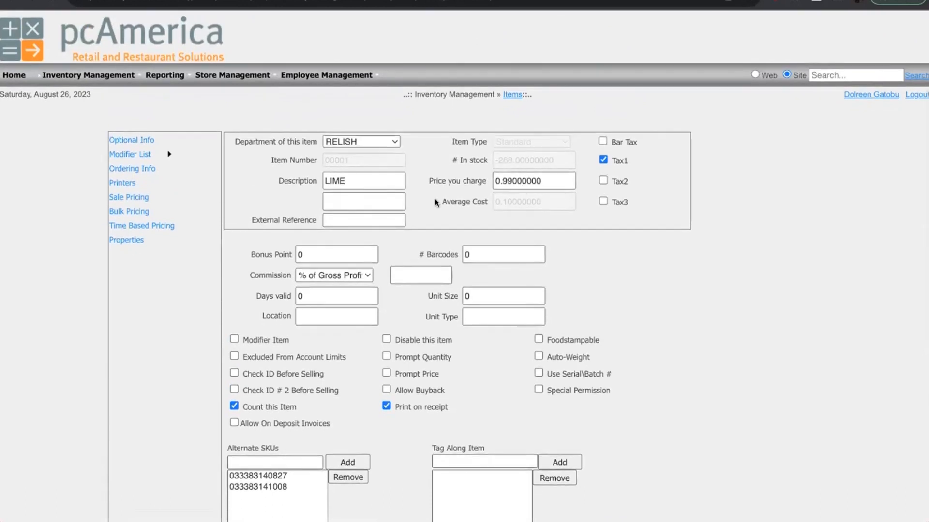
Look through the department choices for the LIME item and check the price charged, leaving both as they are
{"action": "left_click", "coordinate": [380, 141]}
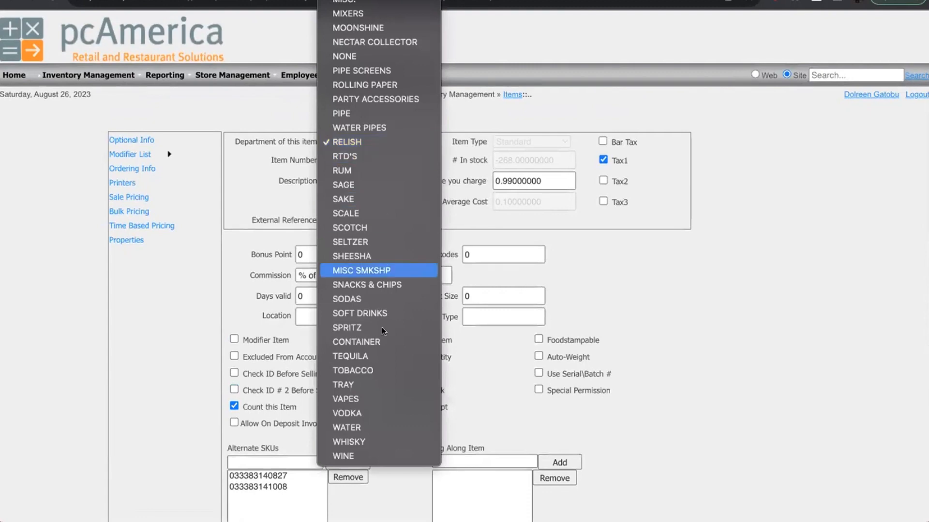
{"action": "scroll", "coordinate": [387, 290], "scroll_direction": "up", "scroll_amount": 3}
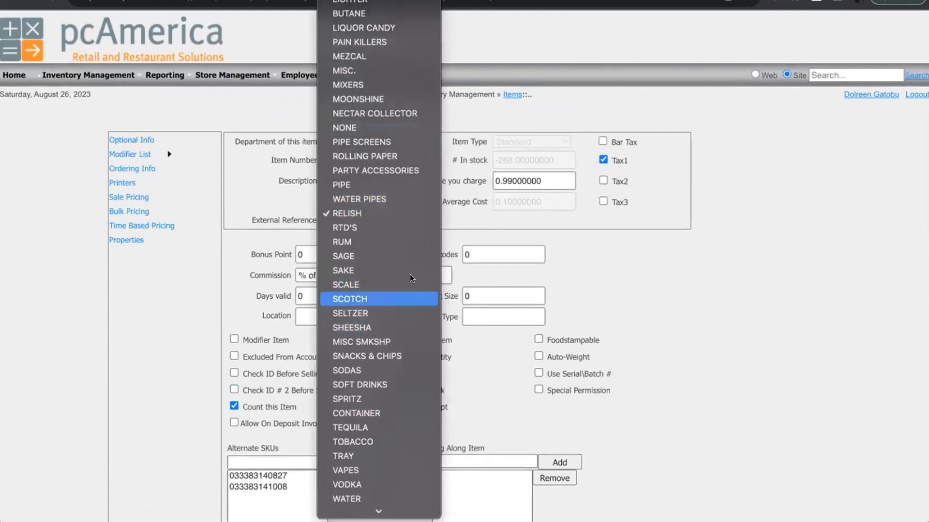
{"action": "left_click", "coordinate": [605, 91]}
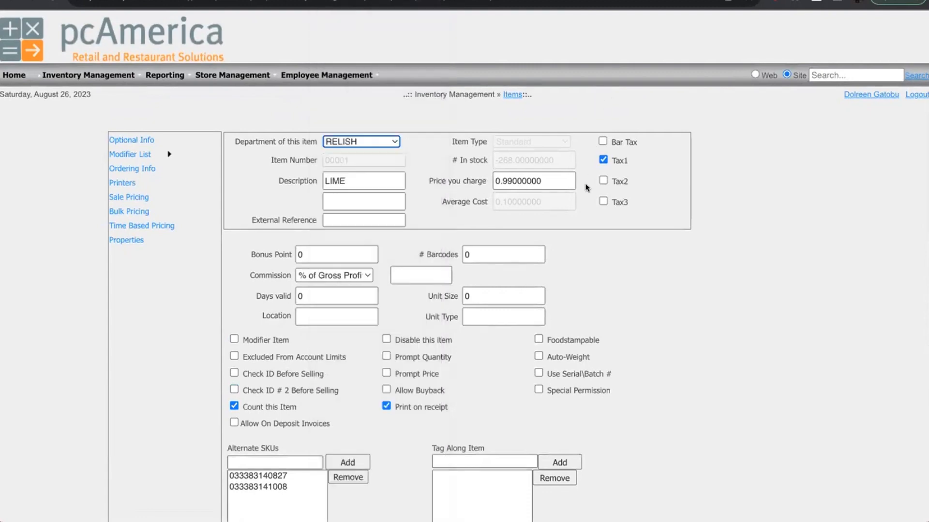
{"action": "double_click", "coordinate": [557, 182]}
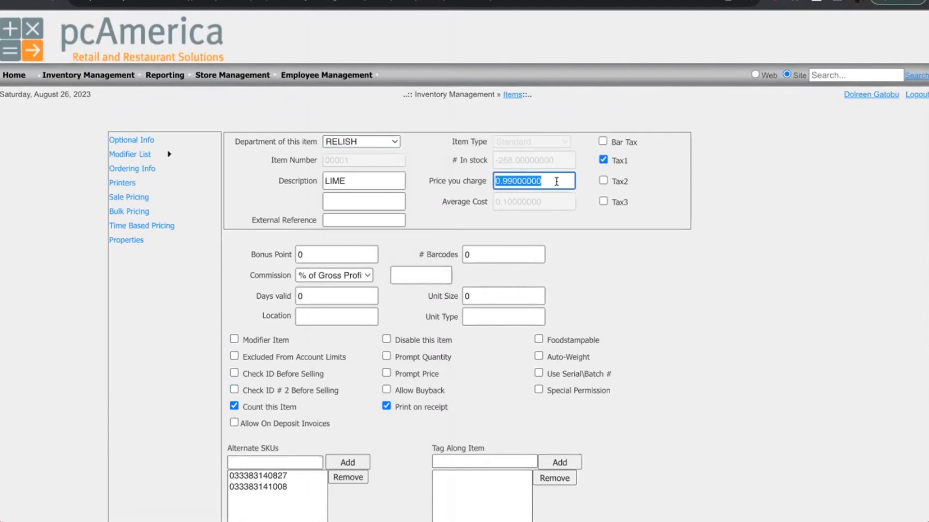
Check the LIME item's alternate SKUs and ordering information, and return to the item list without saving
{"action": "scroll", "coordinate": [556, 181], "scroll_direction": "down", "scroll_amount": 5}
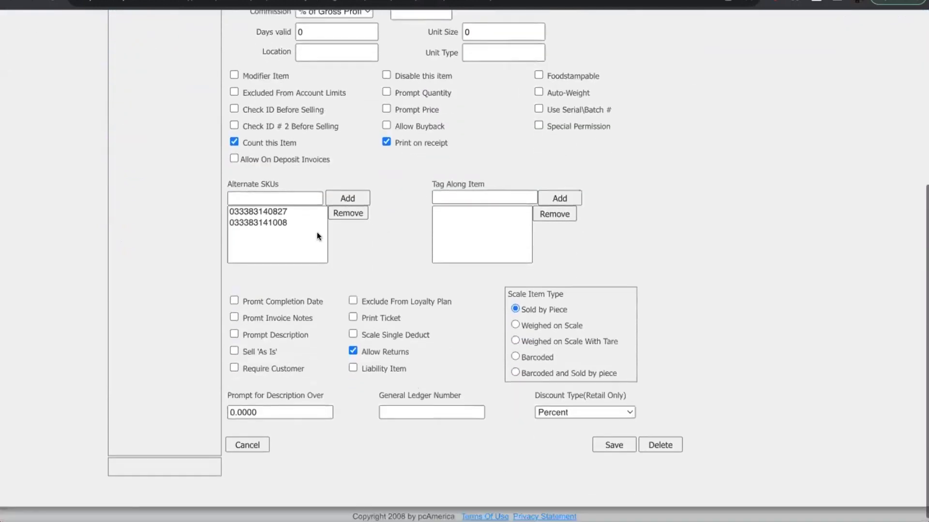
{"action": "left_click", "coordinate": [263, 199]}
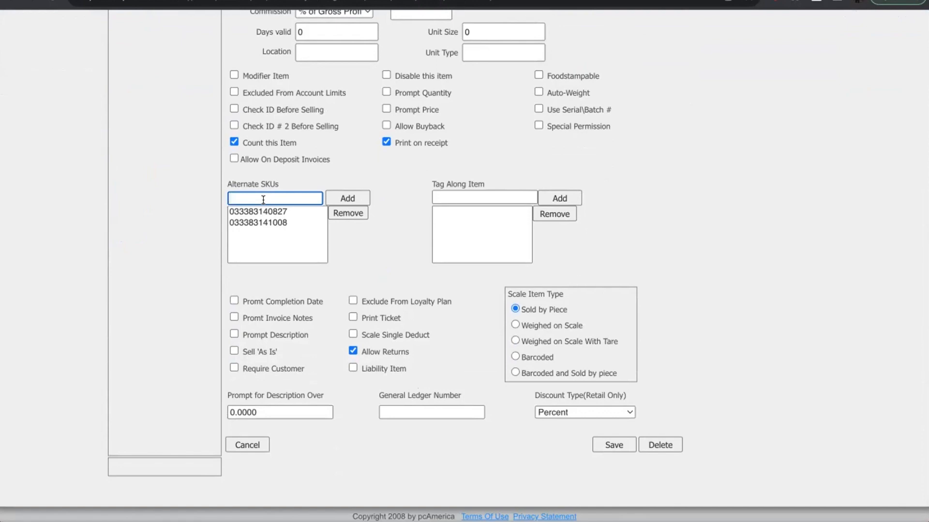
{"action": "scroll", "coordinate": [201, 298], "scroll_direction": "up", "scroll_amount": 5}
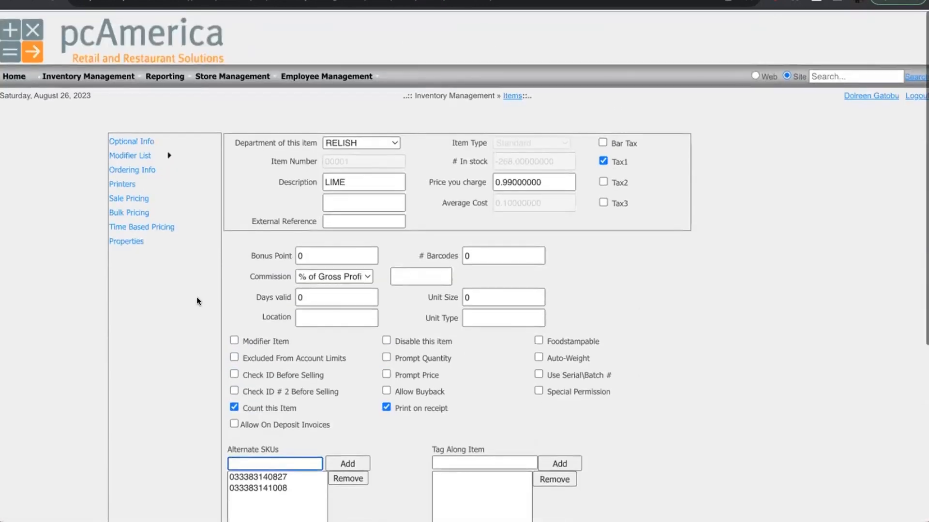
{"action": "left_click", "coordinate": [143, 170]}
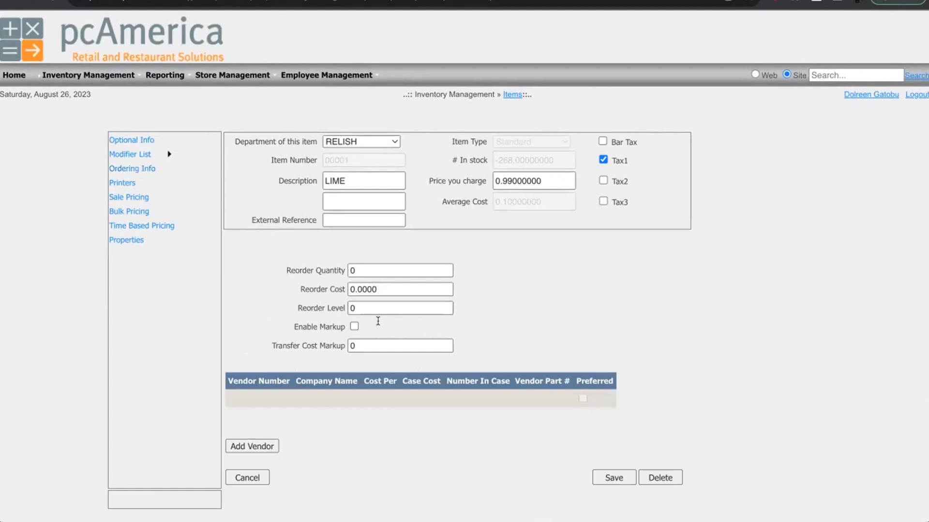
{"action": "scroll", "coordinate": [278, 433], "scroll_direction": "down", "scroll_amount": 1}
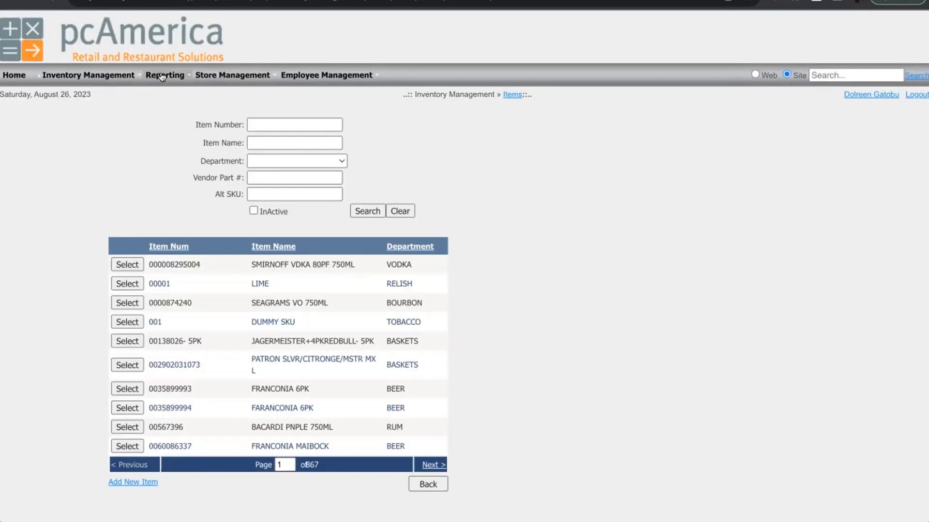
Run the Daily Totals sales report with a start date of 8/18/2023
{"action": "left_click", "coordinate": [161, 80]}
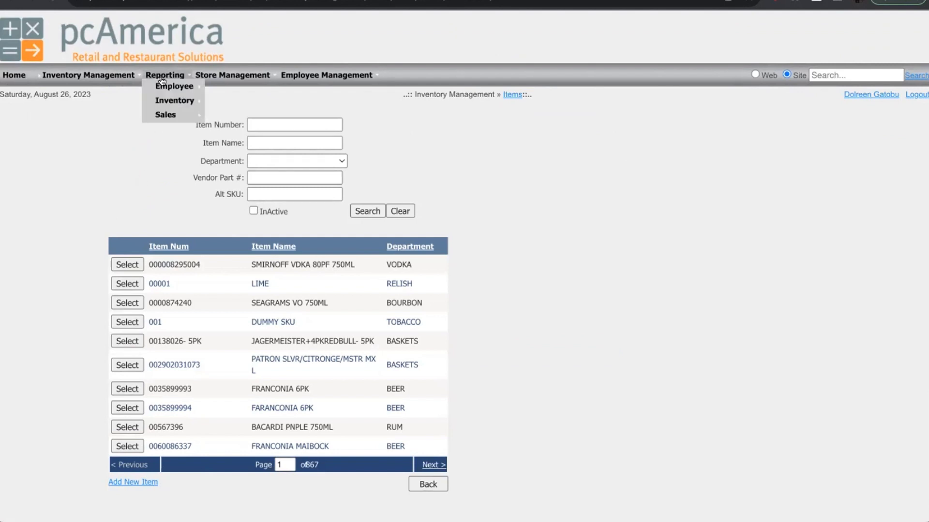
{"action": "left_click", "coordinate": [162, 115]}
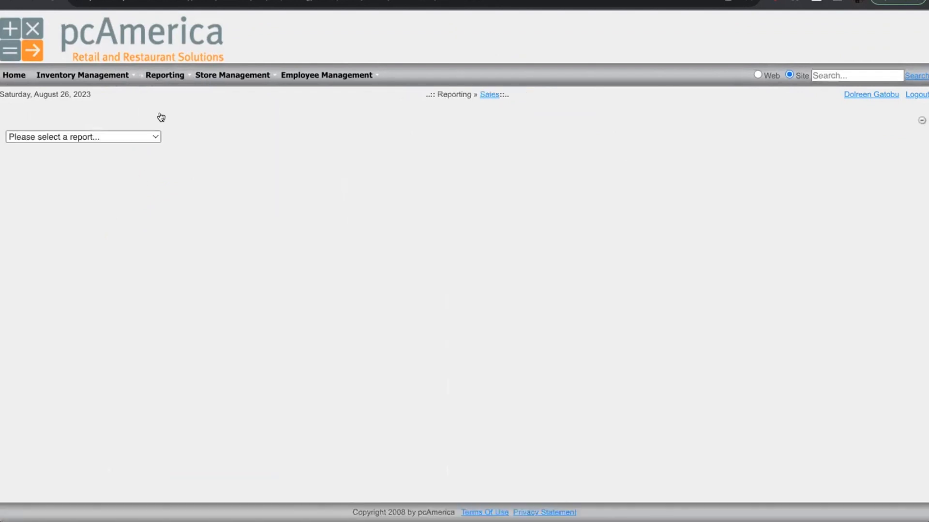
{"action": "left_click", "coordinate": [150, 138]}
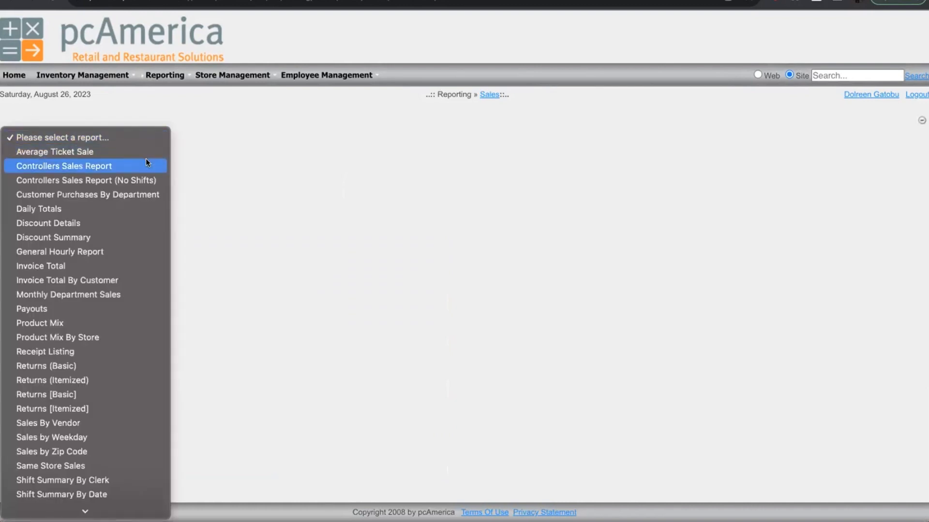
{"action": "left_click", "coordinate": [131, 203]}
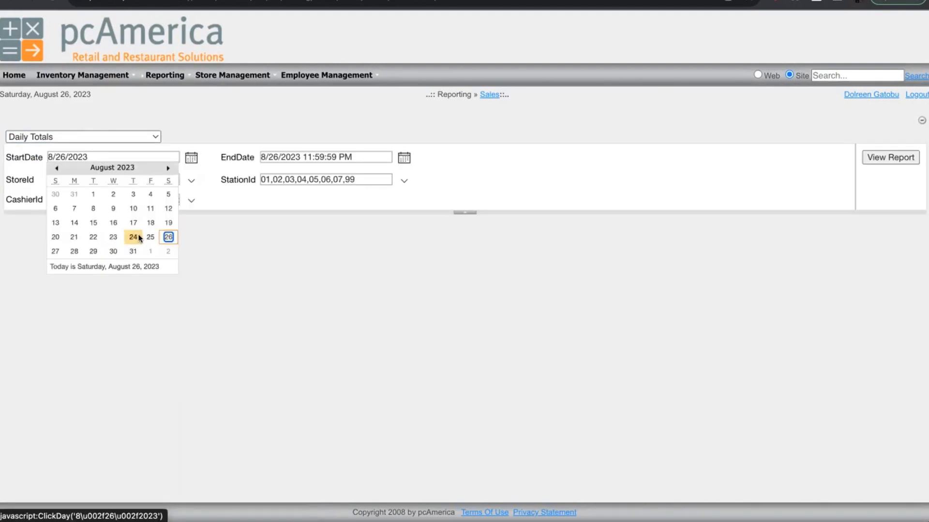
{"action": "left_click", "coordinate": [149, 222]}
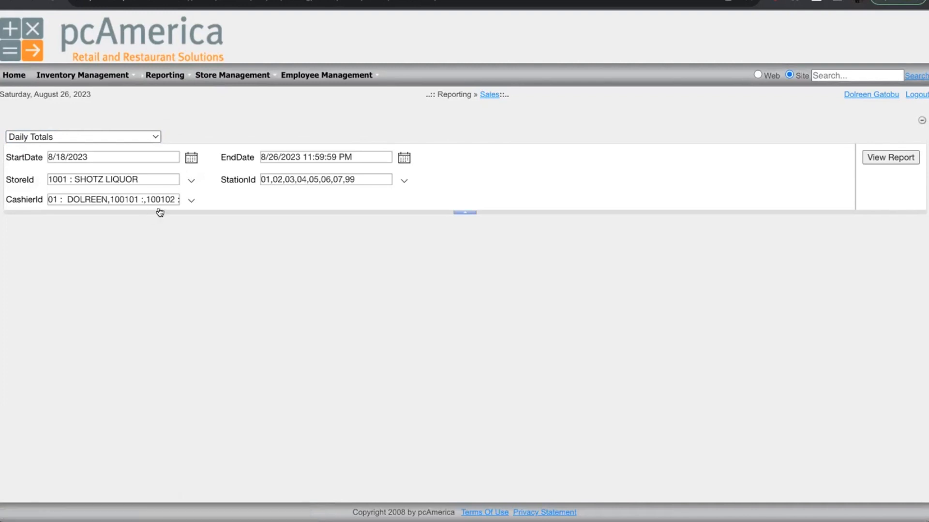
{"action": "left_click", "coordinate": [900, 155]}
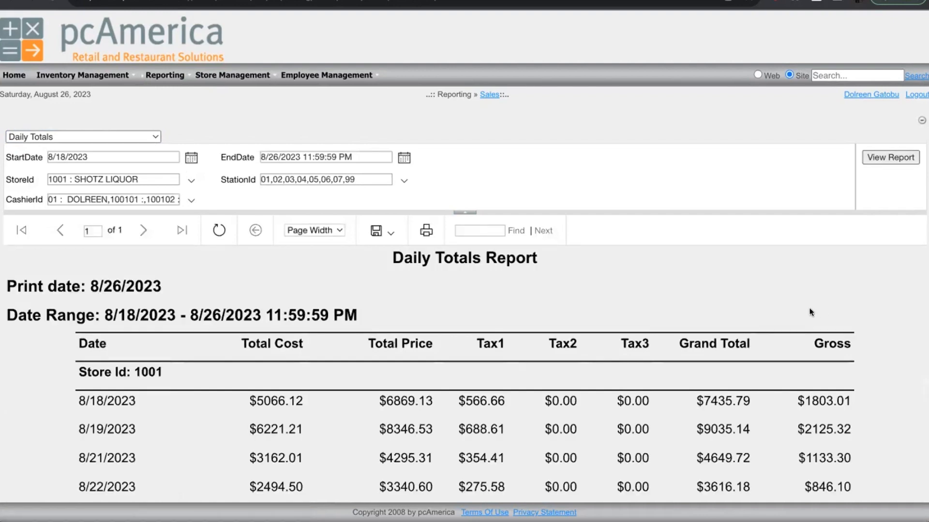
Examine the Daily Totals report's cost, price, tax and gross figures for each day, along with the store and grand totals
{"action": "scroll", "coordinate": [808, 308], "scroll_direction": "down", "scroll_amount": 1}
{"action": "scroll", "coordinate": [809, 308], "scroll_direction": "up", "scroll_amount": 1}
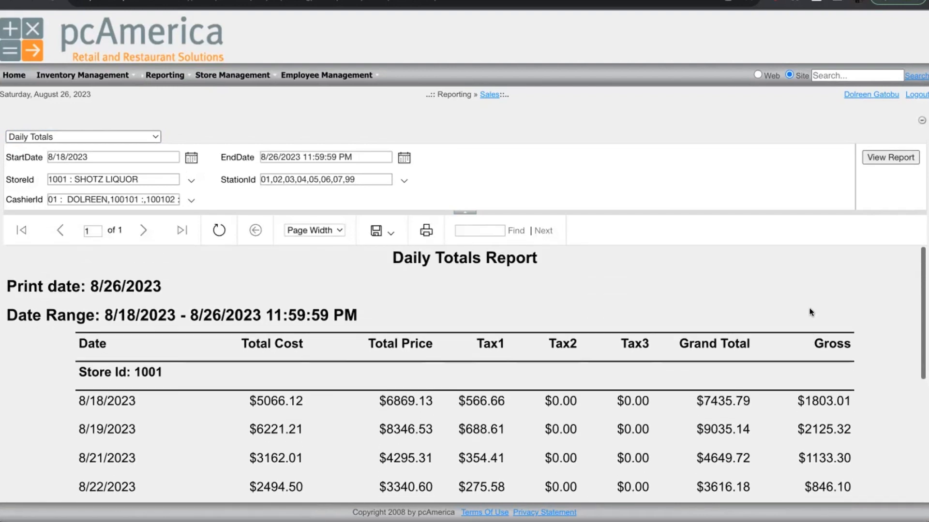
{"action": "scroll", "coordinate": [809, 308], "scroll_direction": "down", "scroll_amount": 1}
{"action": "scroll", "coordinate": [809, 307], "scroll_direction": "down", "scroll_amount": 1}
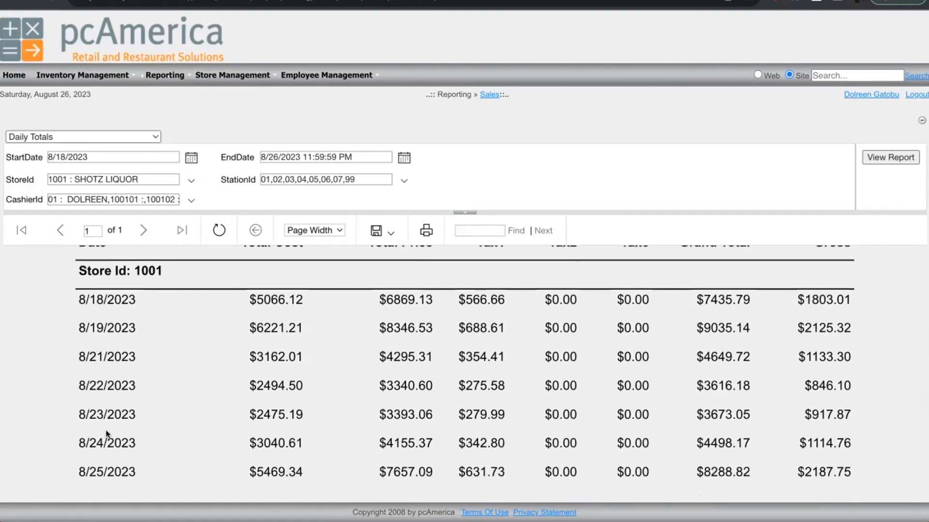
{"action": "scroll", "coordinate": [218, 430], "scroll_direction": "up", "scroll_amount": 2}
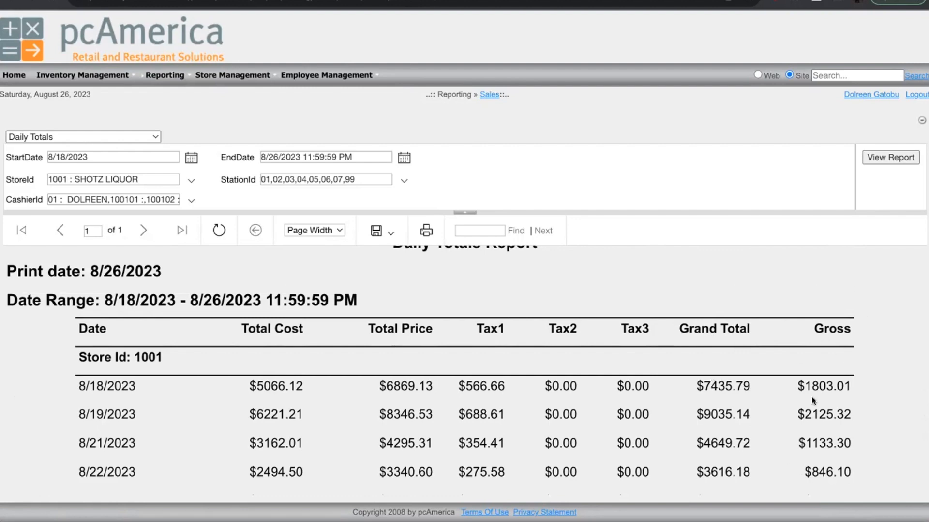
{"action": "scroll", "coordinate": [709, 413], "scroll_direction": "down", "scroll_amount": 1}
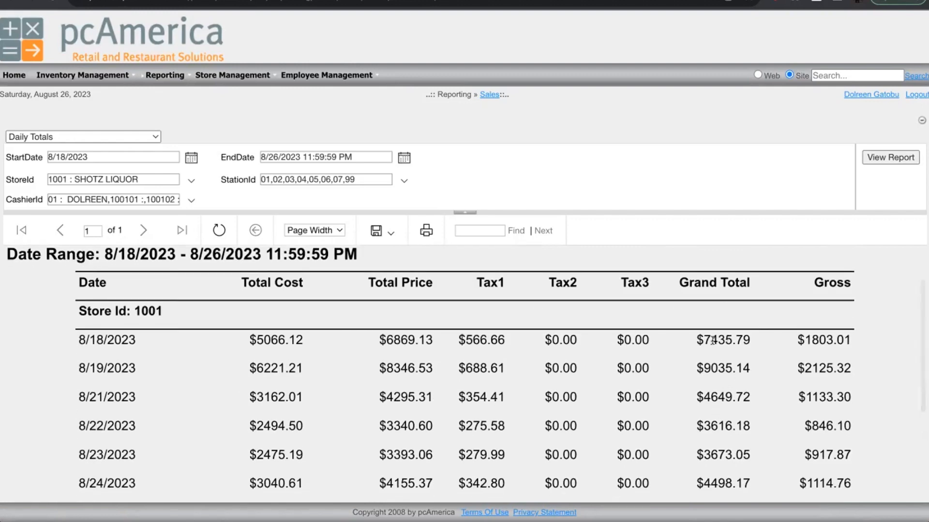
{"action": "scroll", "coordinate": [647, 382], "scroll_direction": "down", "scroll_amount": 3}
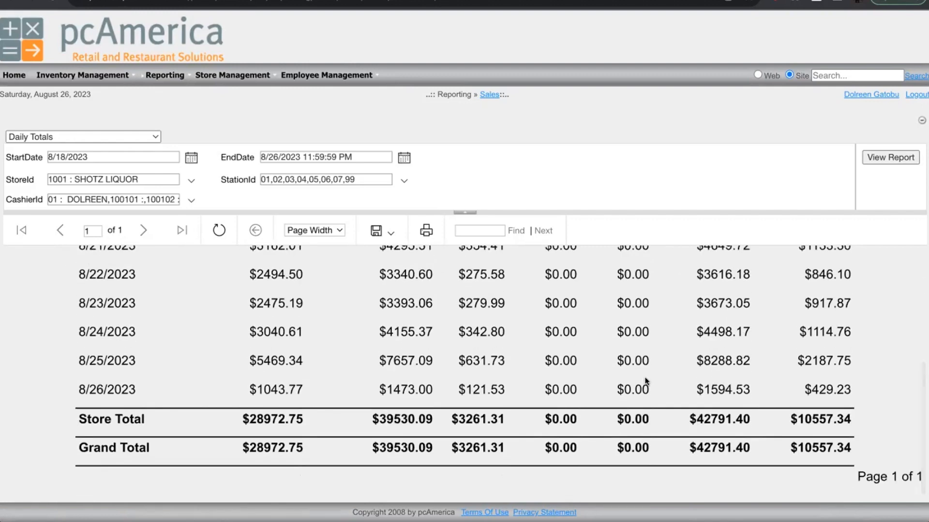
{"action": "scroll", "coordinate": [644, 379], "scroll_direction": "up", "scroll_amount": 5}
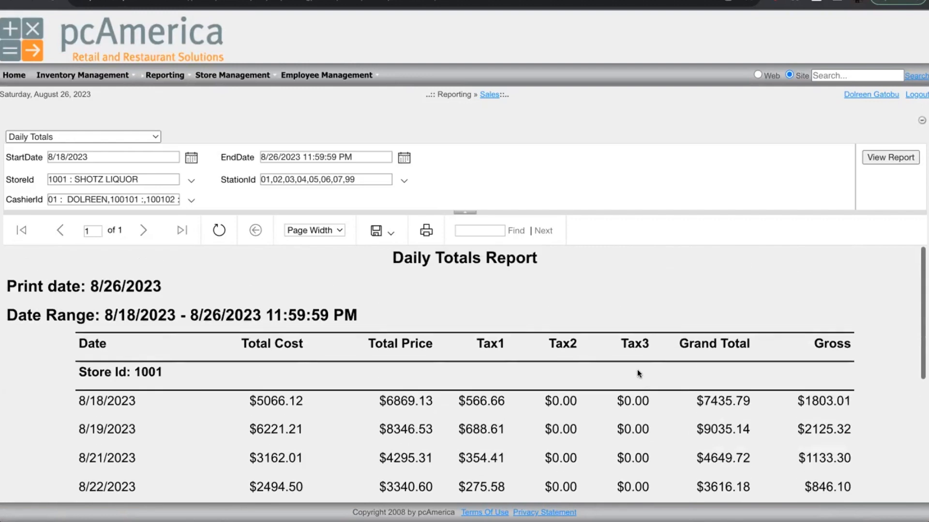
Rerun the Daily Totals report with the start date set to 8/11/2023
{"action": "left_click", "coordinate": [191, 158]}
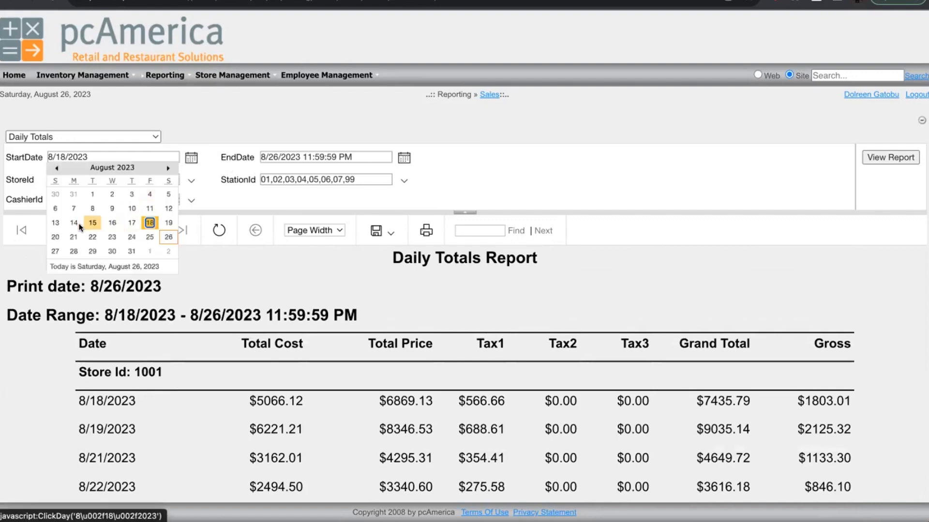
{"action": "left_click", "coordinate": [146, 209]}
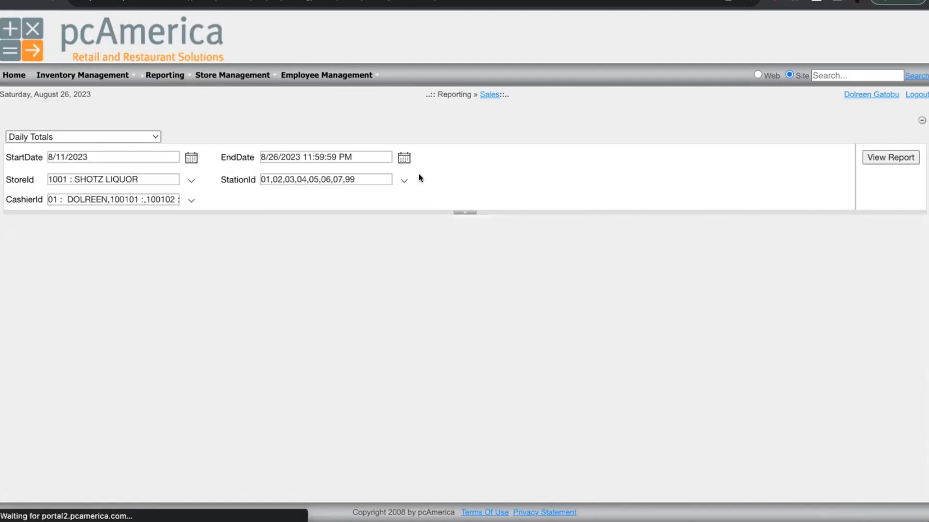
Run the Receipt Listing report for store 1001 : SHOTZ LIQUOR with a start date of 8/18/2023
{"action": "left_click", "coordinate": [148, 136]}
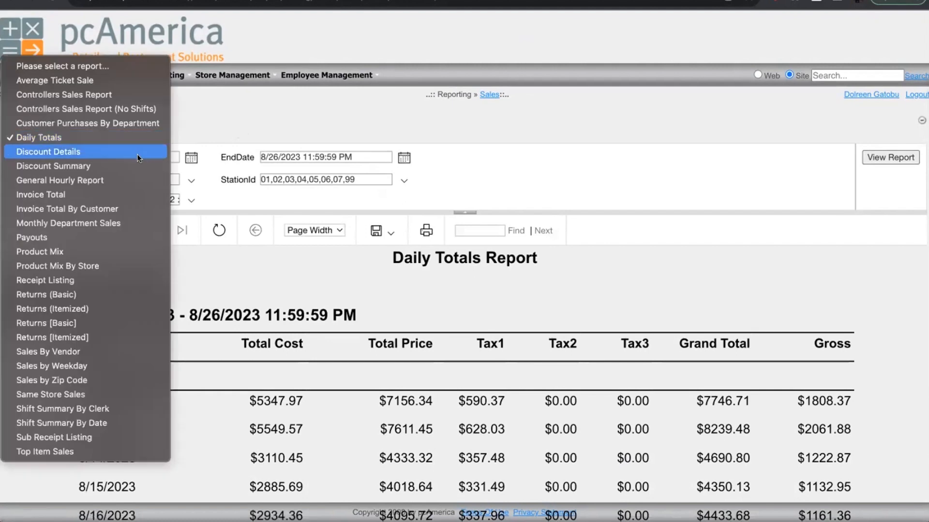
{"action": "left_click", "coordinate": [109, 276]}
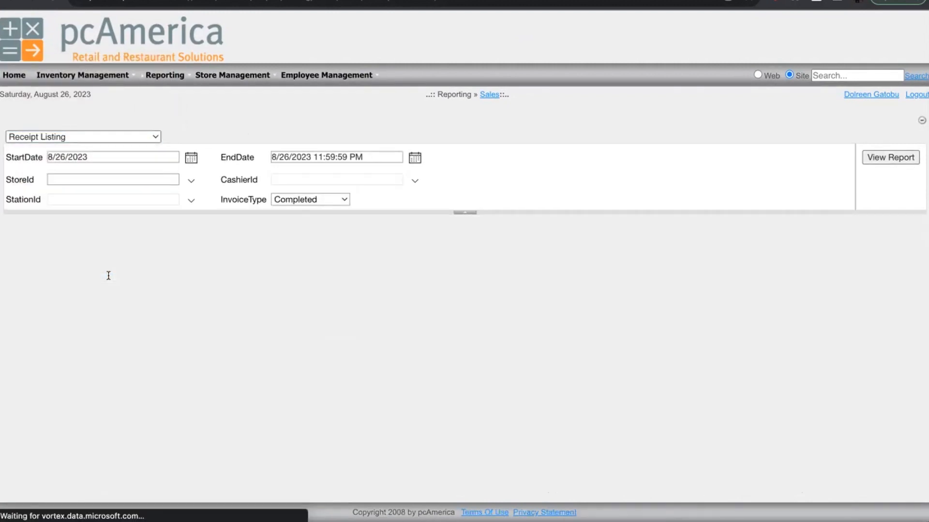
{"action": "left_click", "coordinate": [191, 158]}
{"action": "left_click", "coordinate": [146, 222]}
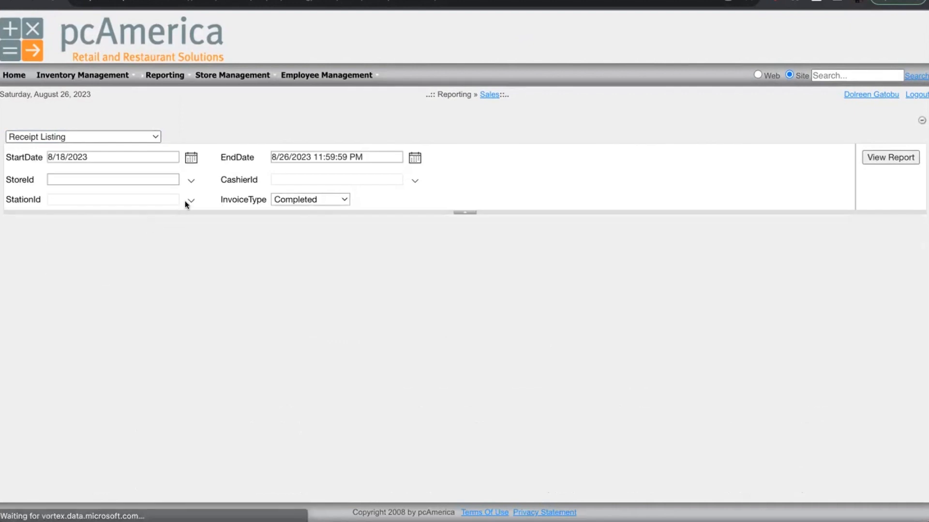
{"action": "left_click", "coordinate": [189, 180]}
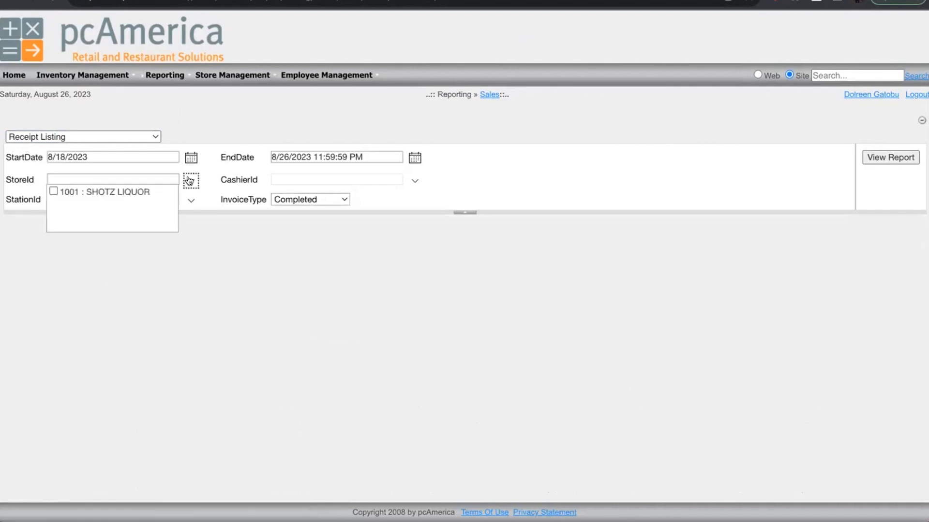
{"action": "left_click", "coordinate": [126, 193]}
{"action": "left_click", "coordinate": [186, 253]}
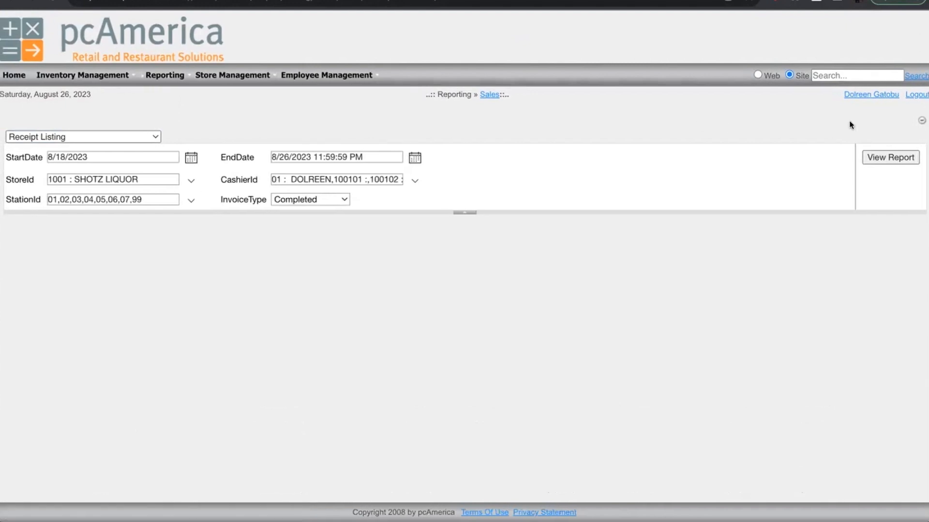
{"action": "left_click", "coordinate": [887, 157]}
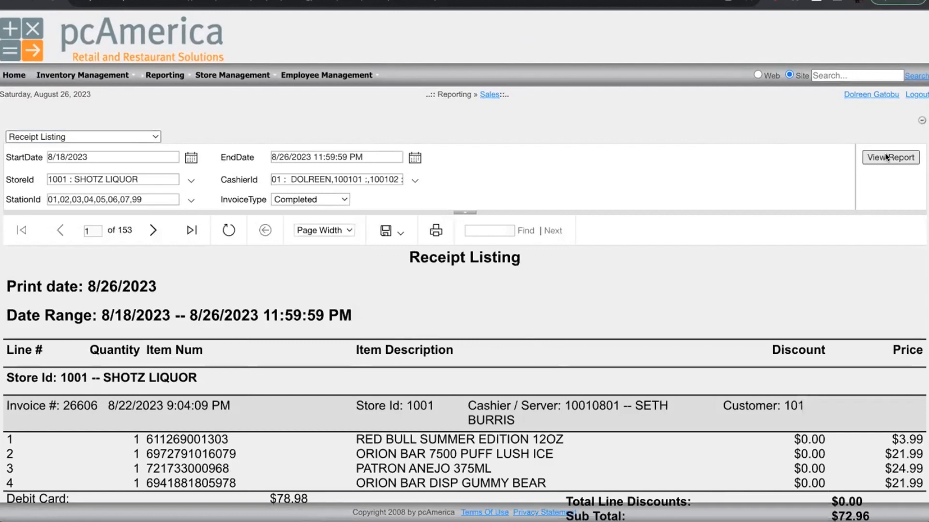
Examine the invoices in the Receipt Listing, including cashiers, items, payment types and totals, and return to the portal's home page
{"action": "scroll", "coordinate": [757, 252], "scroll_direction": "down", "scroll_amount": 2}
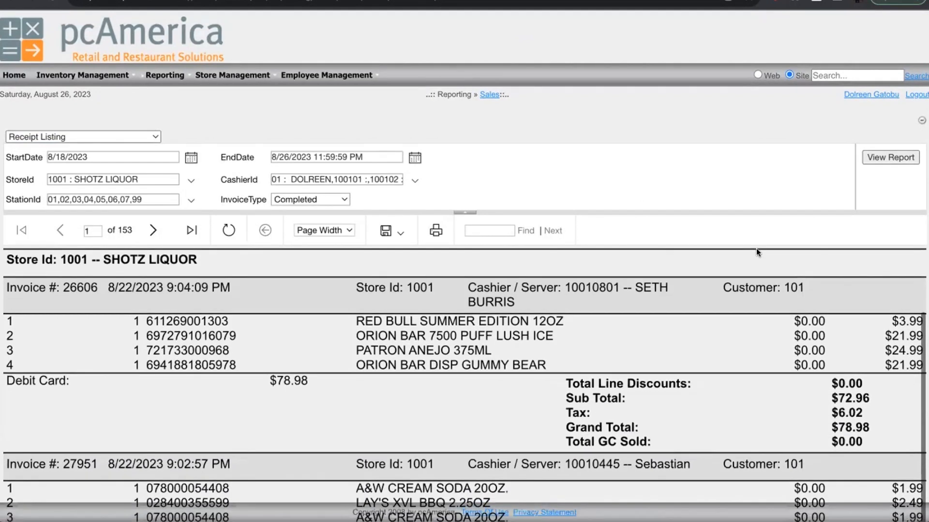
{"action": "scroll", "coordinate": [714, 304], "scroll_direction": "up", "scroll_amount": 2}
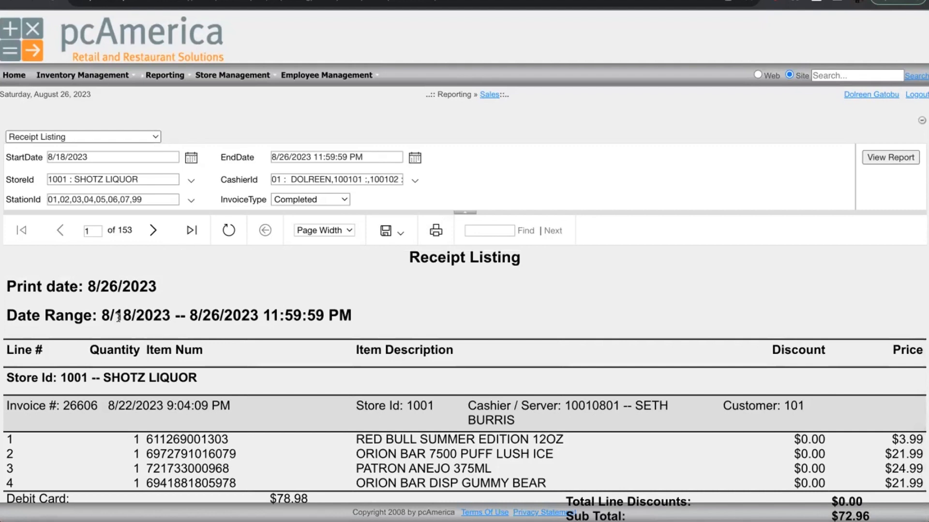
{"action": "scroll", "coordinate": [469, 292], "scroll_direction": "down", "scroll_amount": 1}
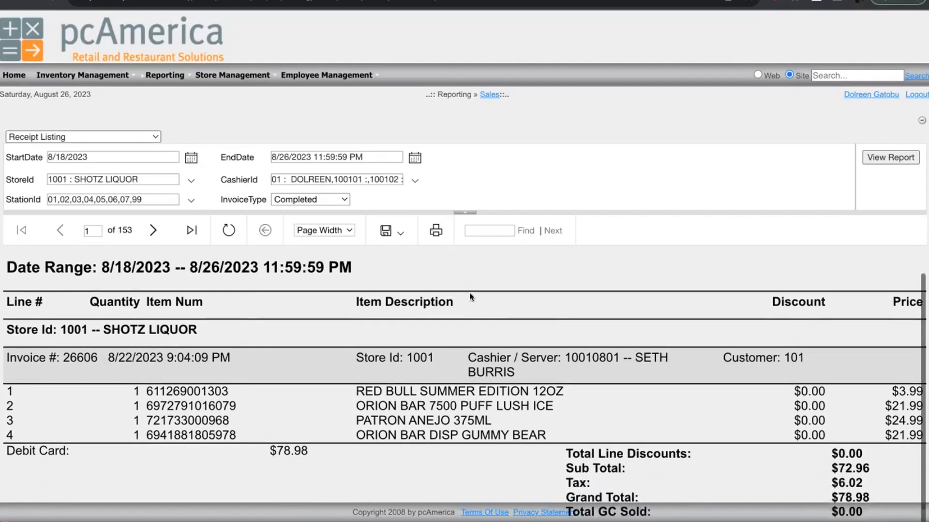
{"action": "scroll", "coordinate": [469, 292], "scroll_direction": "down", "scroll_amount": 1}
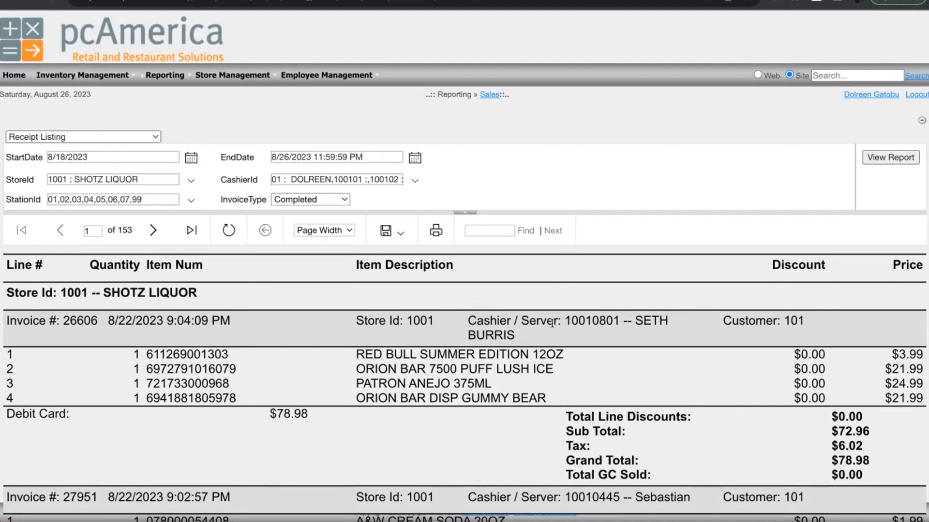
{"action": "scroll", "coordinate": [760, 329], "scroll_direction": "down", "scroll_amount": 1}
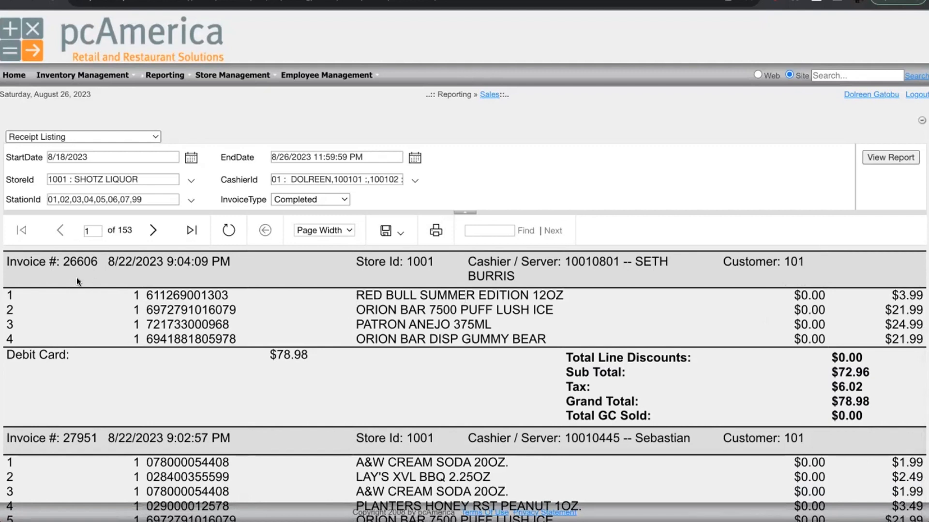
{"action": "scroll", "coordinate": [794, 404], "scroll_direction": "down", "scroll_amount": 1}
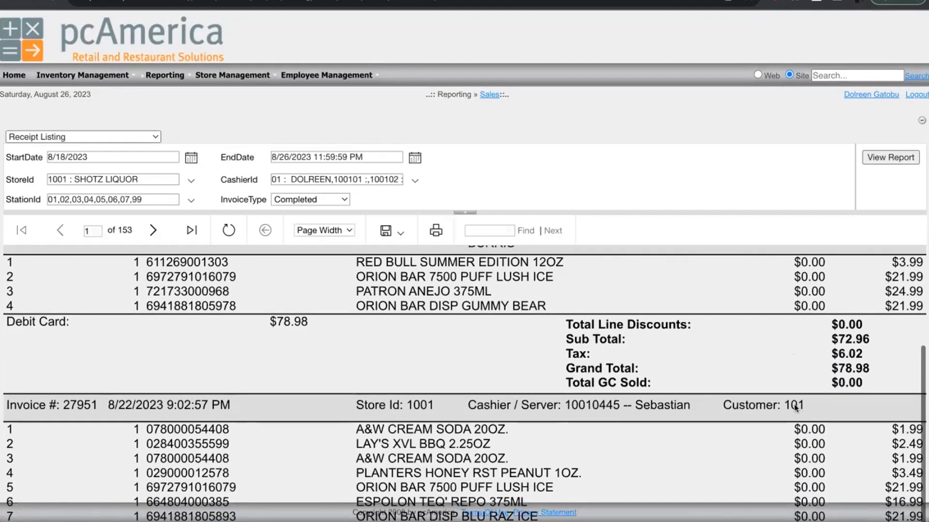
{"action": "scroll", "coordinate": [580, 324], "scroll_direction": "down", "scroll_amount": 3}
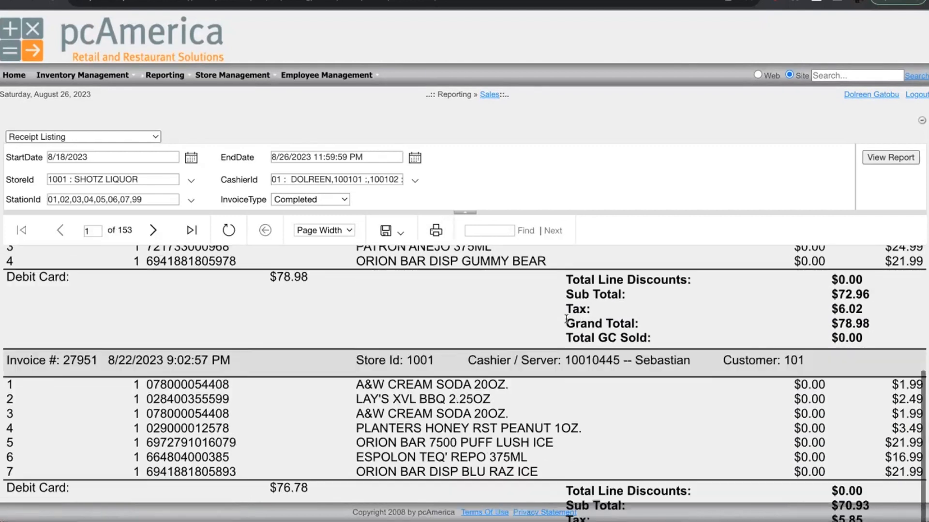
{"action": "scroll", "coordinate": [565, 318], "scroll_direction": "down", "scroll_amount": 6}
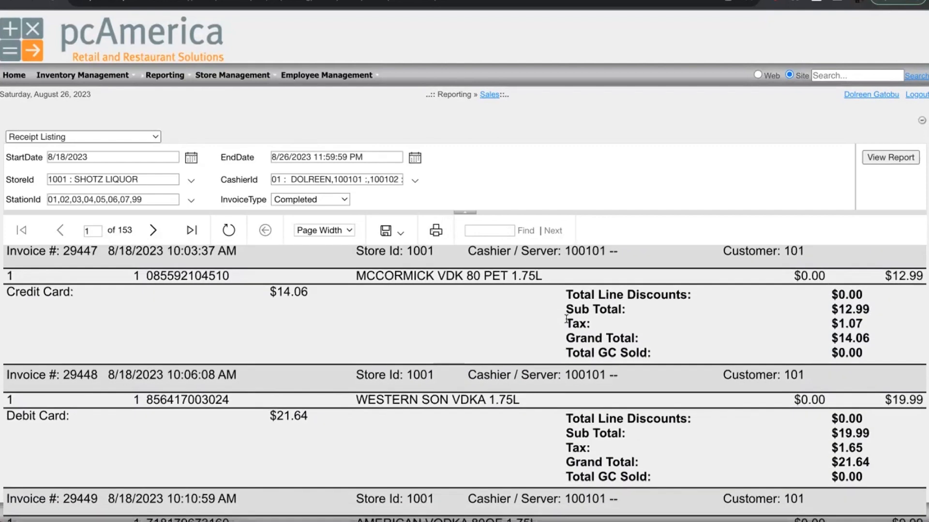
{"action": "left_click", "coordinate": [14, 76]}
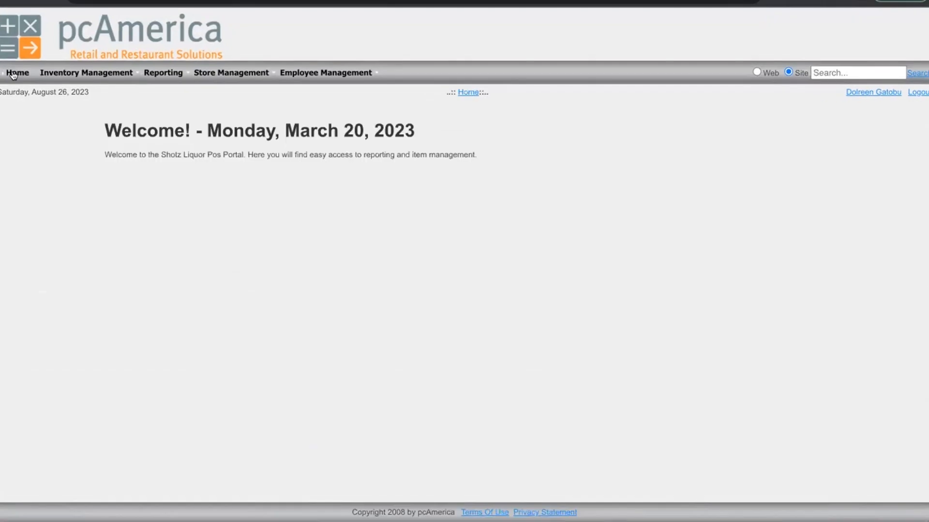